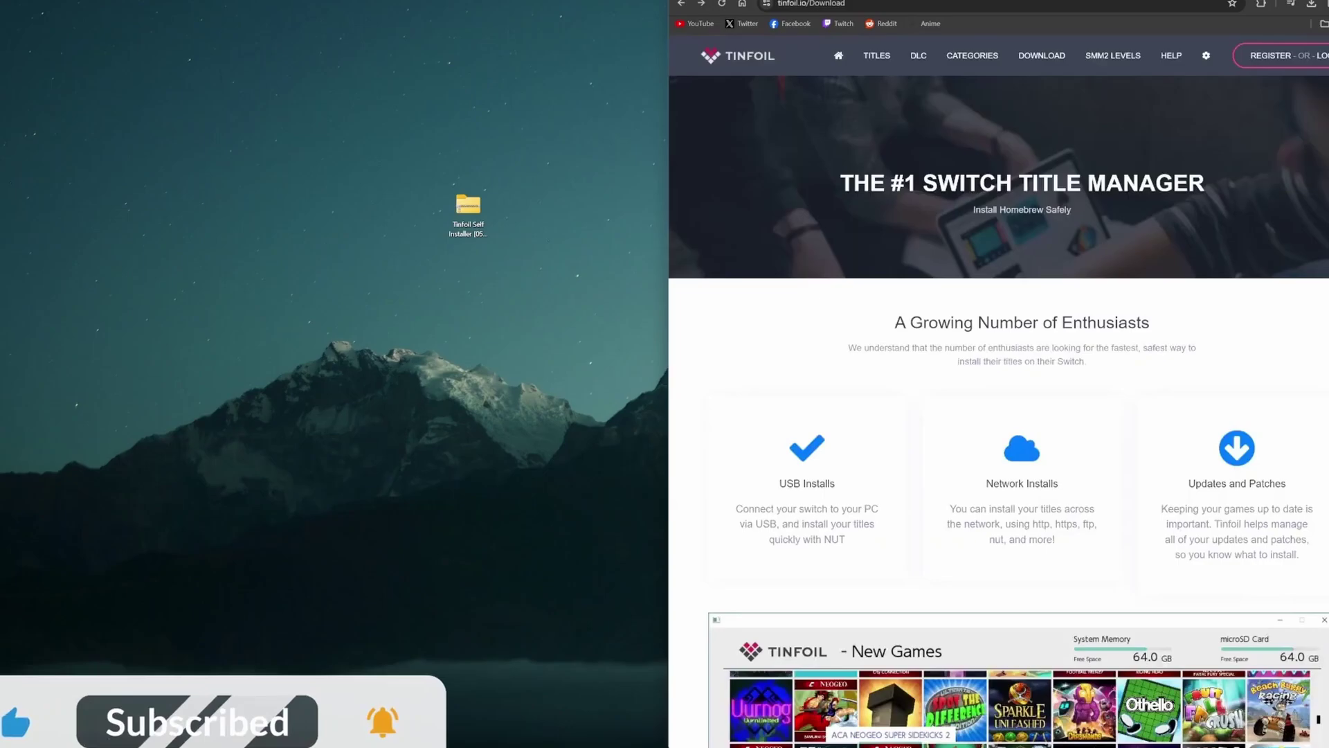
- Scroll down the tinfoil.io download page to the Download buttons
scroll(978, 297, "down", 20)
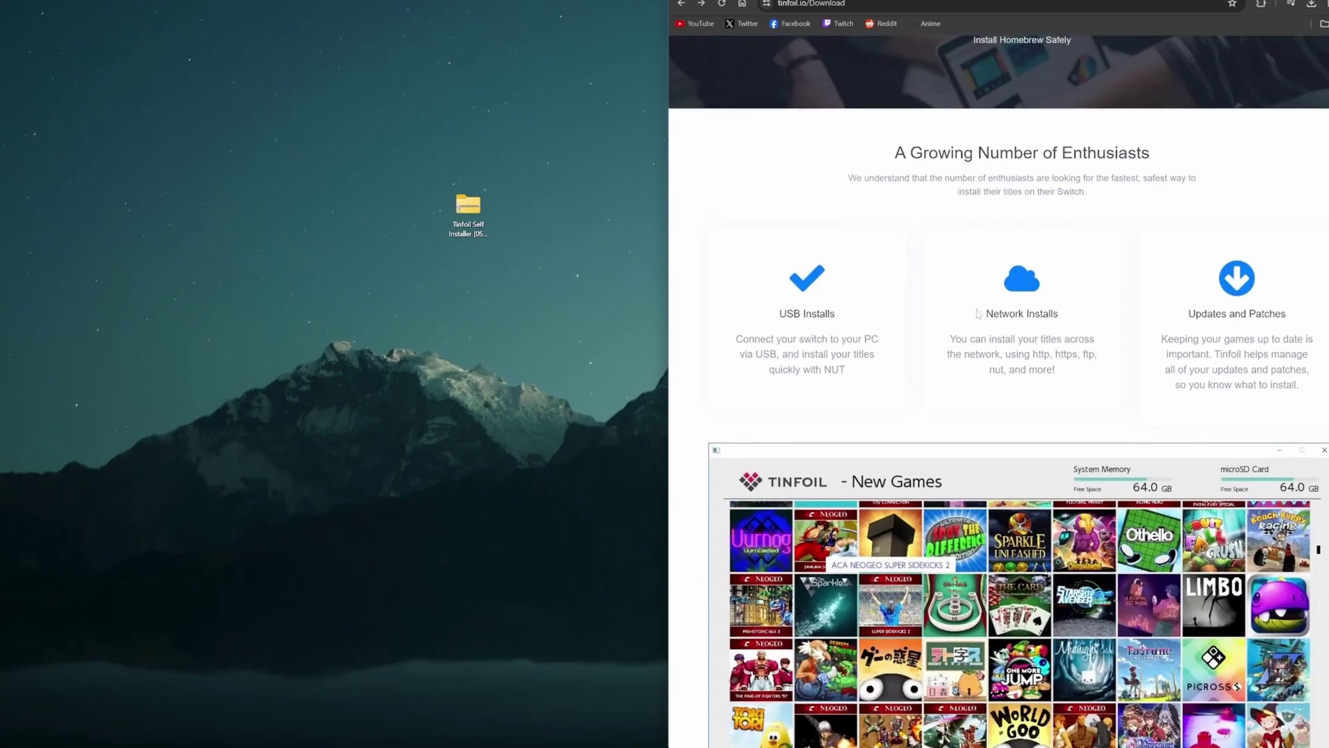
scroll(984, 325, "down", 10)
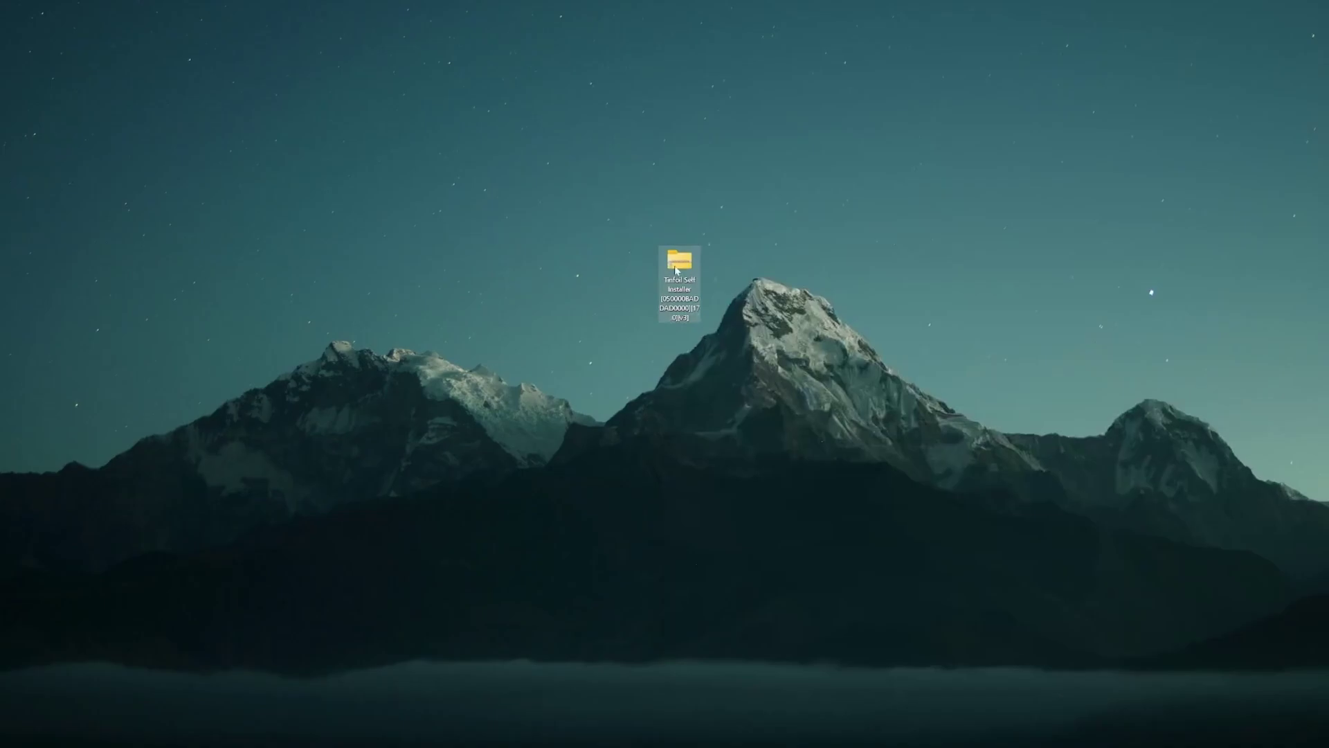
- Extract the Tinfoil Self Installer zip to its suggested folder with Extract All
right_click(685, 267)
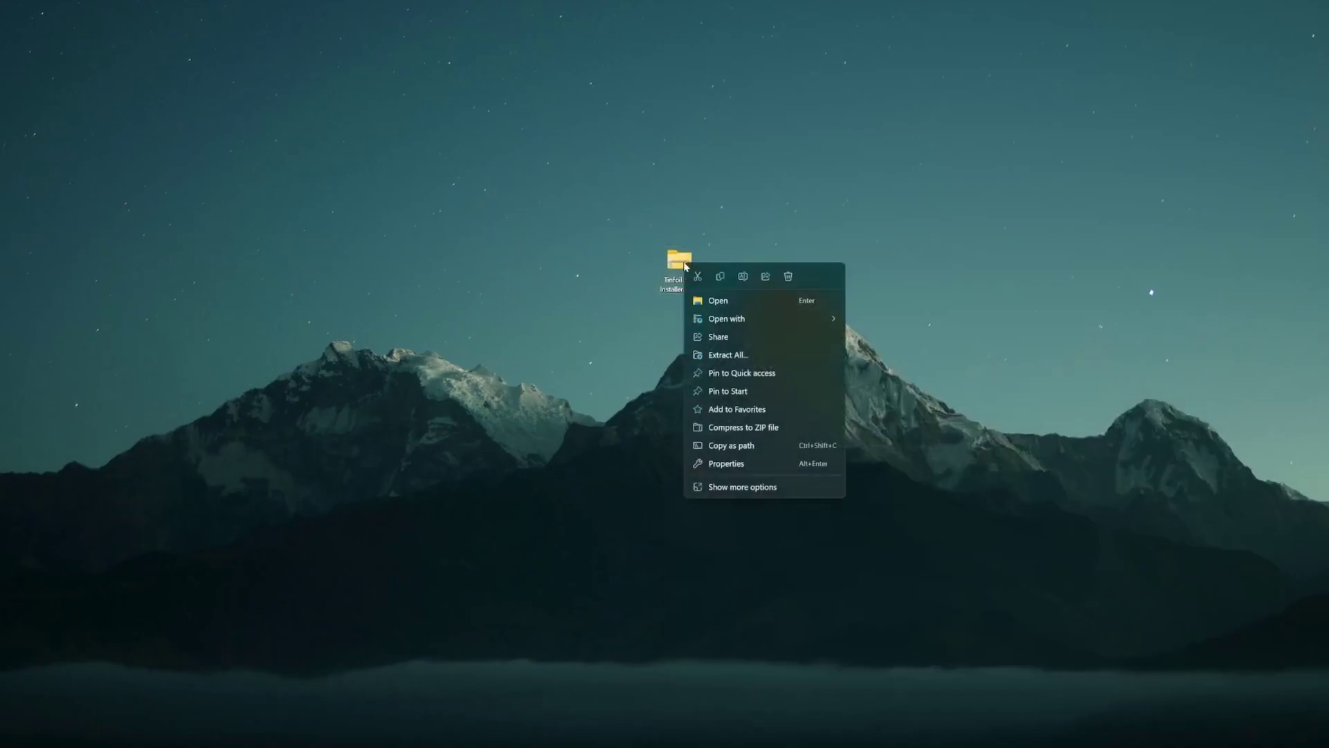
left_click(735, 283)
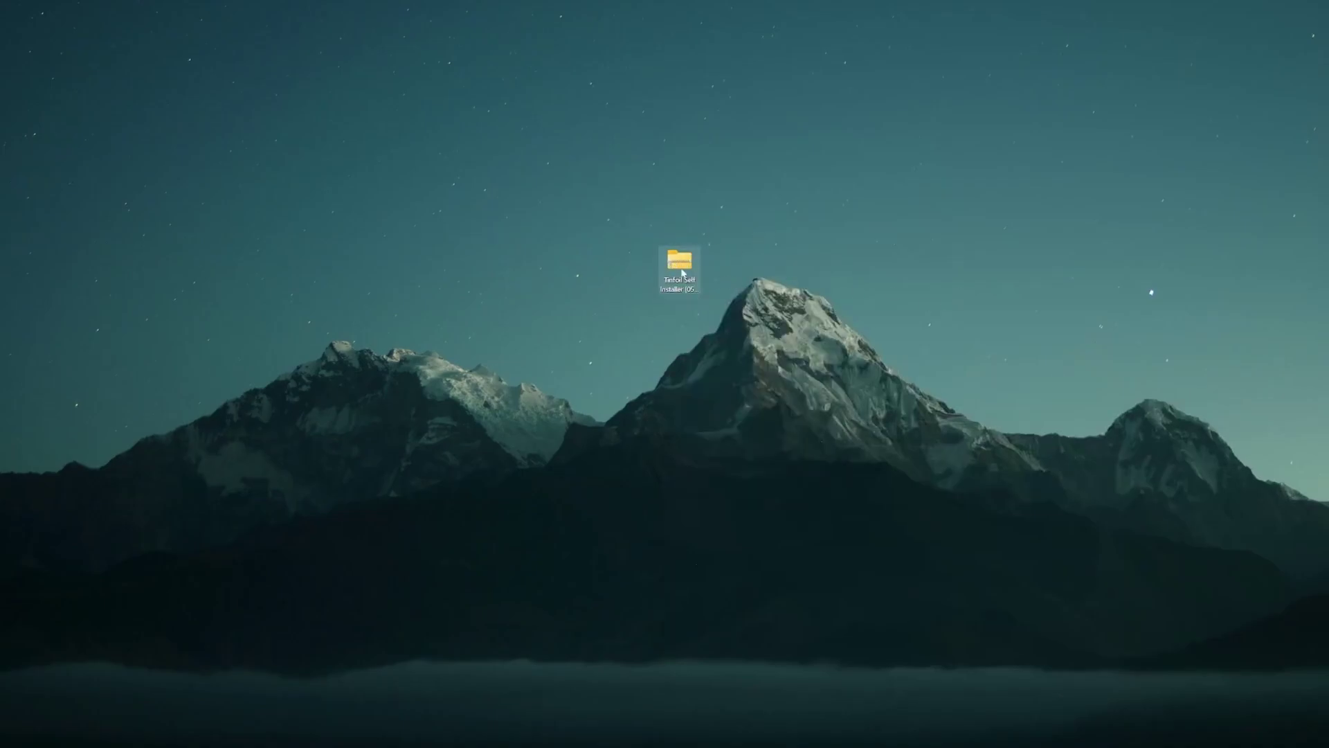
right_click(680, 263)
left_click(724, 352)
left_click(758, 483)
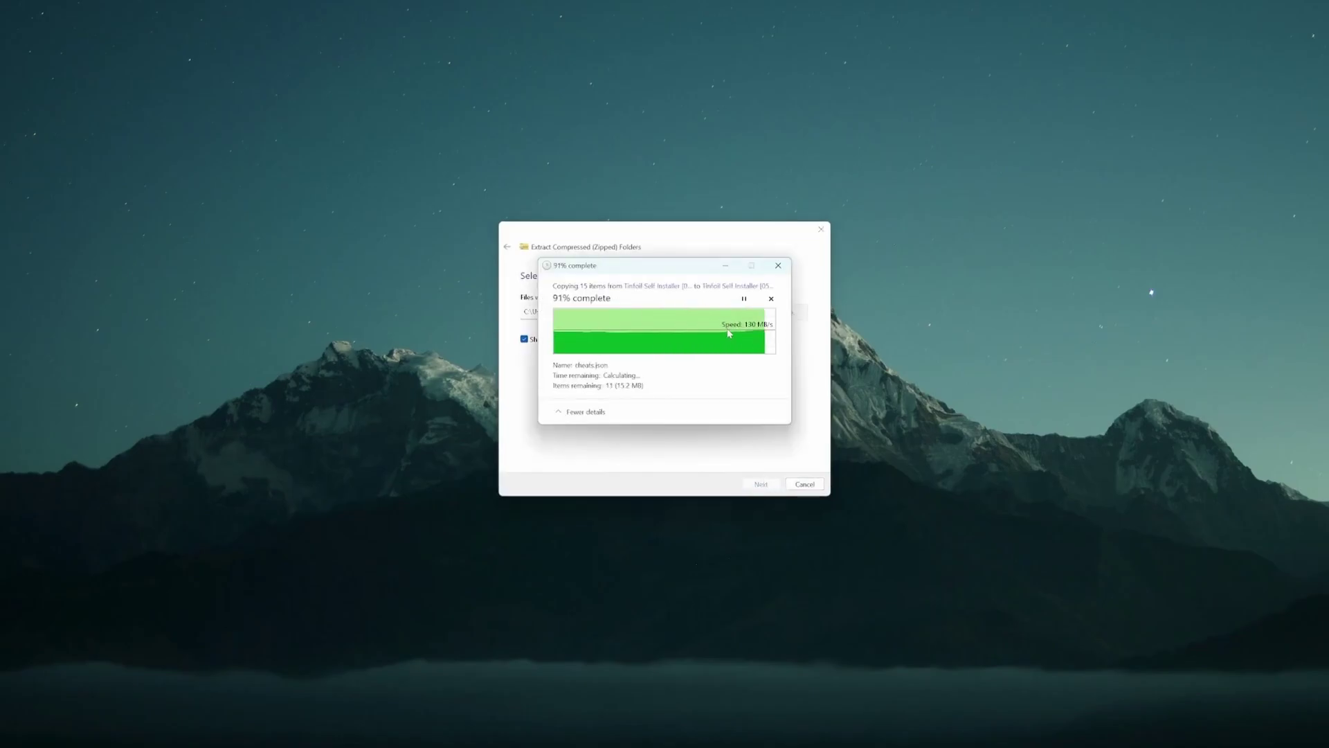
left_click_drag(253, 233, 823, 153)
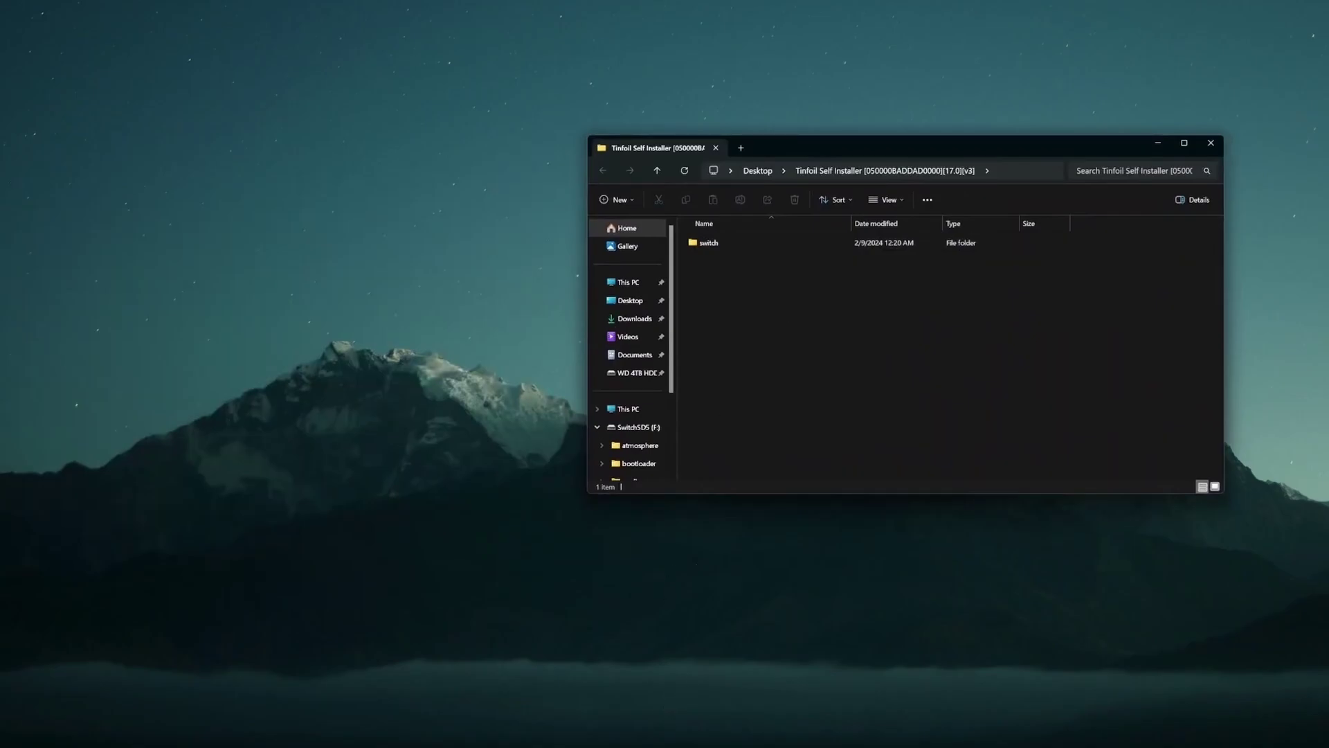
- Open the SwitchSD5 (F:) card from This PC in a new File Explorer window
right_click(640, 734)
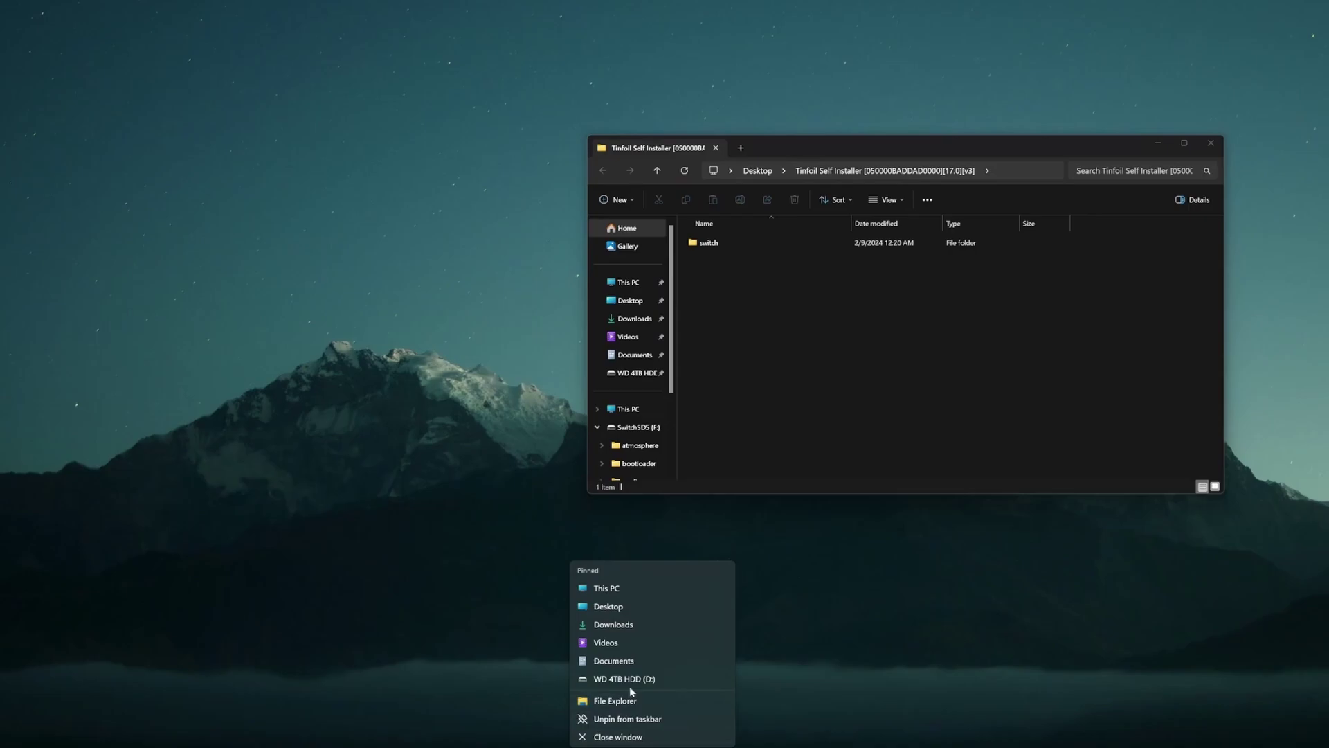
left_click(616, 594)
double_click(1073, 271)
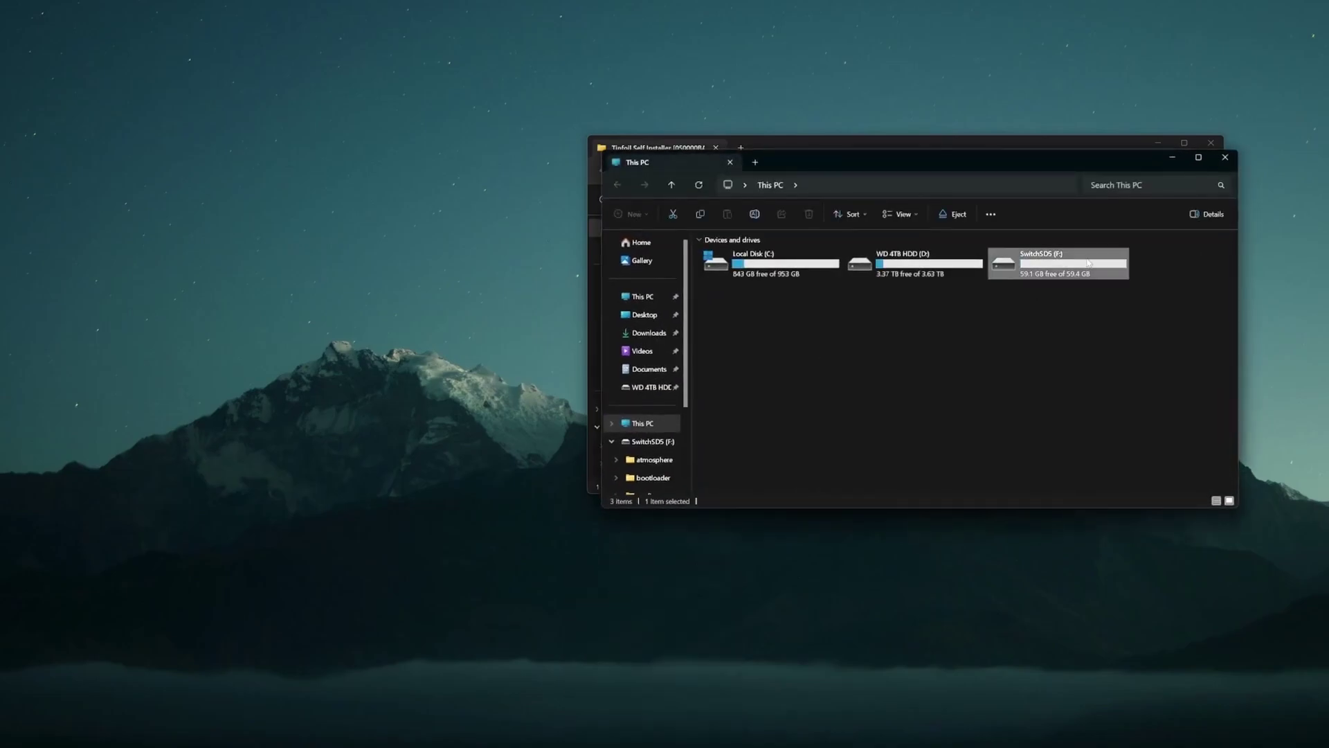
left_click_drag(952, 161, 454, 309)
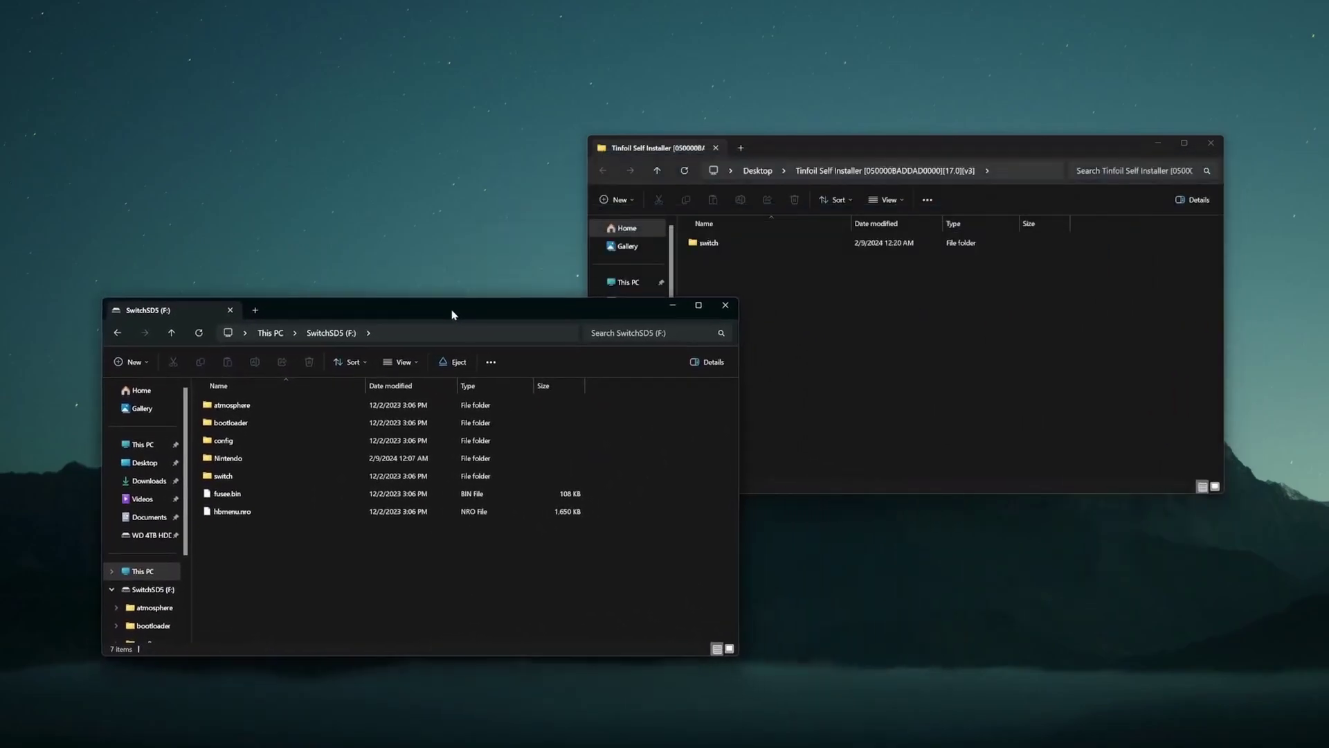
- Copy the extracted switch folder onto the F: card root, replacing existing files
left_click(958, 326)
left_click_drag(710, 244, 350, 564)
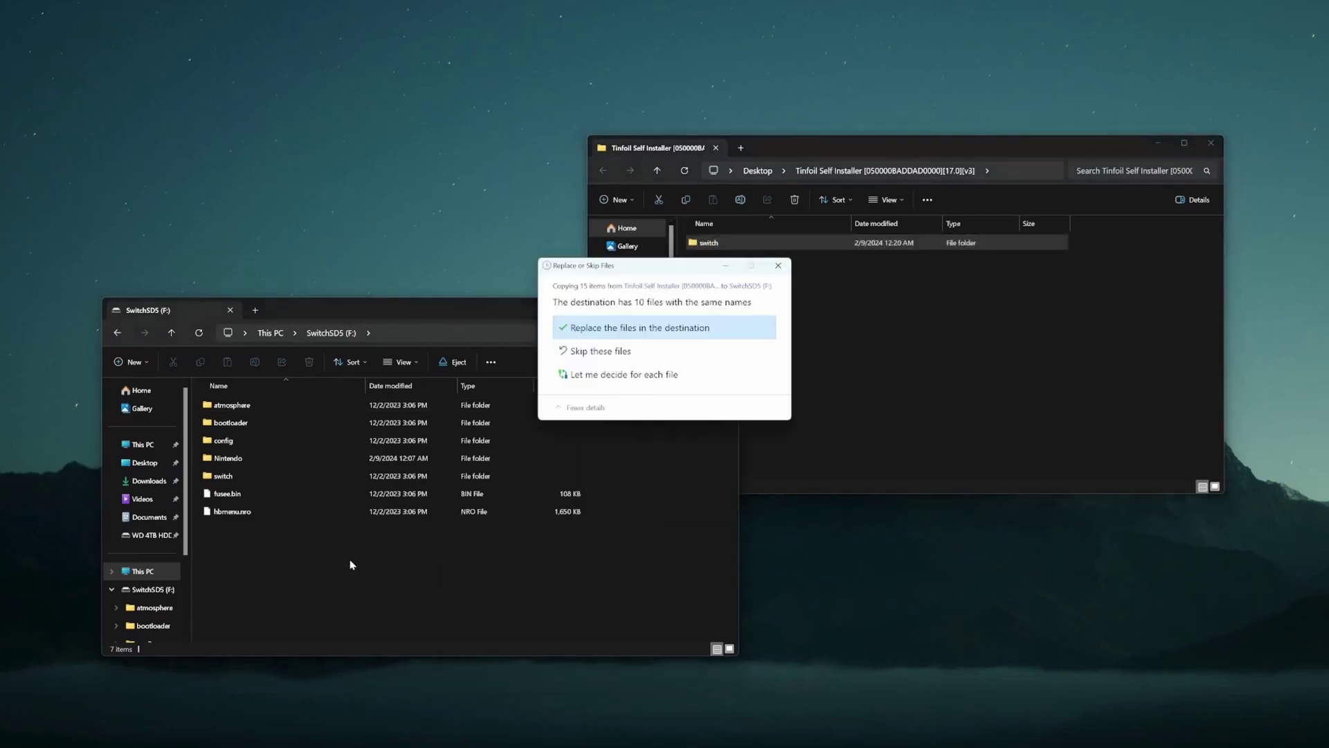
left_click(644, 329)
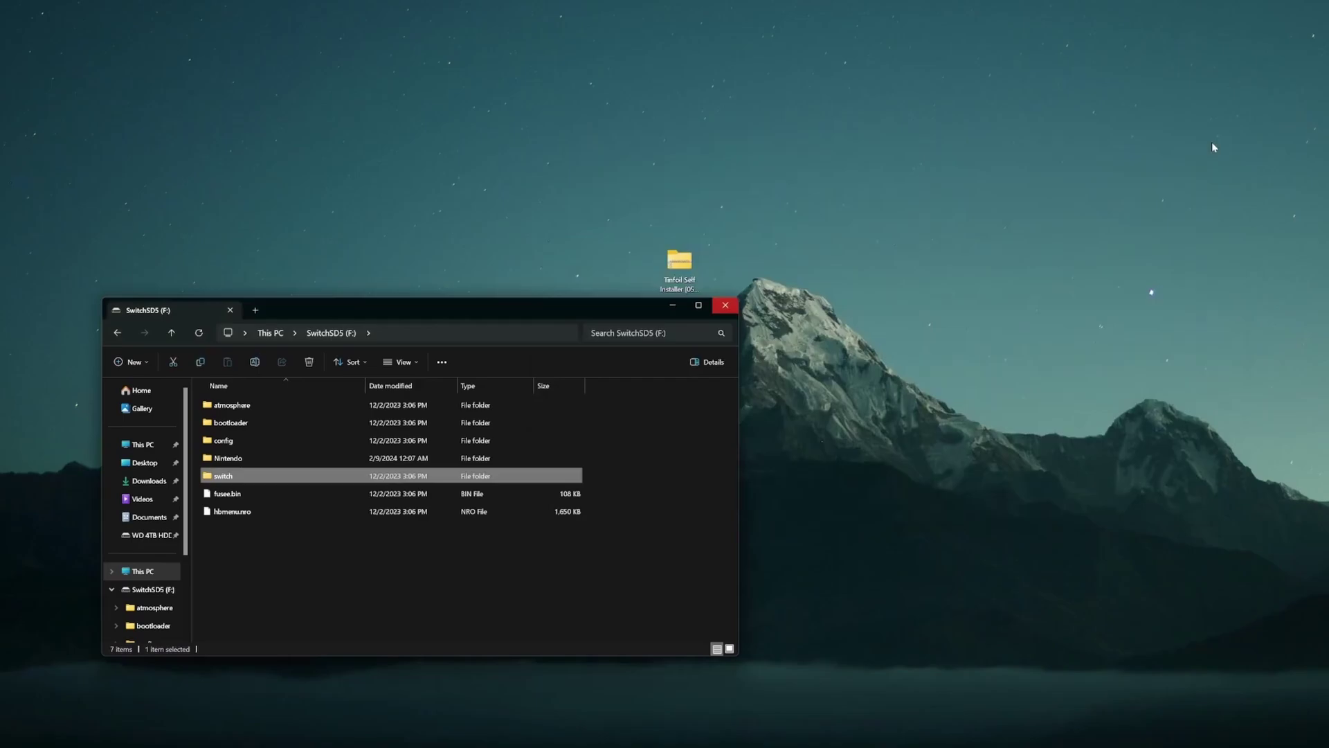
left_click(725, 310)
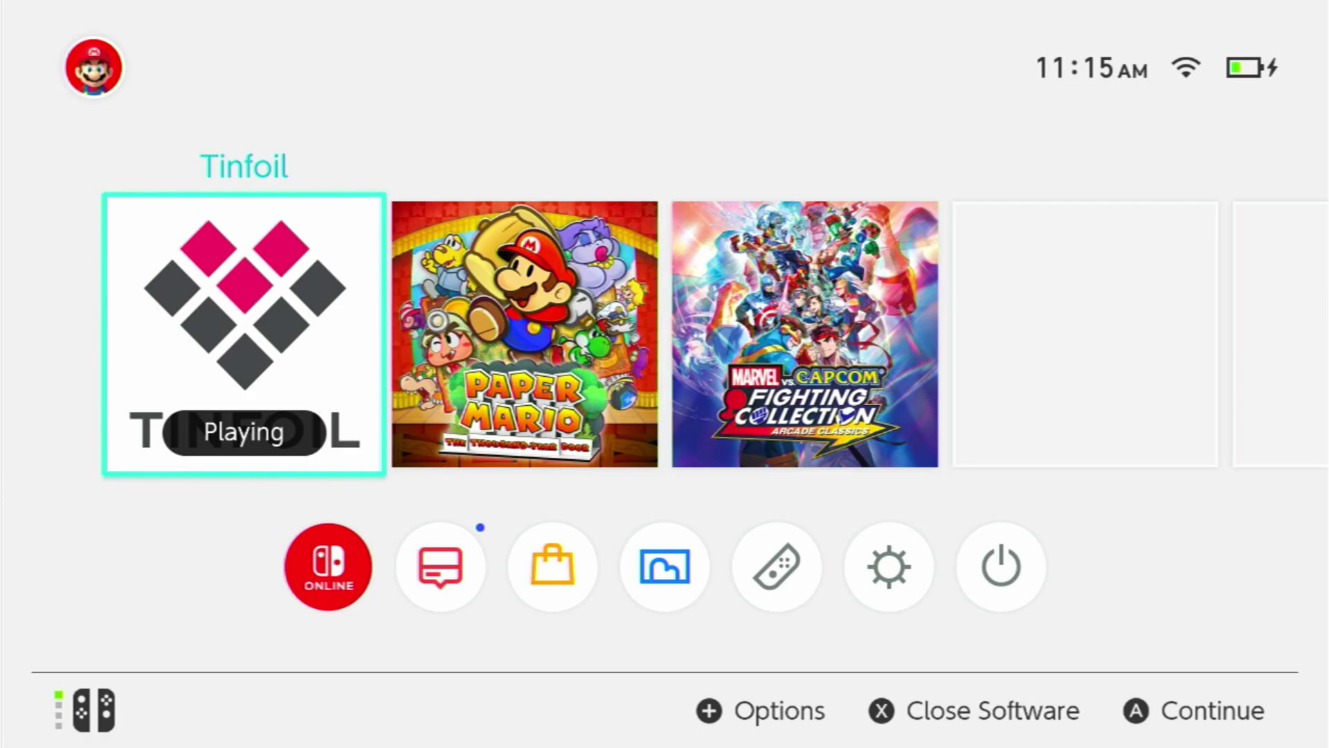
- Launch the homebrew menu from Album and browse to Tinfoil Installer
key("Down")
key("Right")
key("Right")
key("Right")
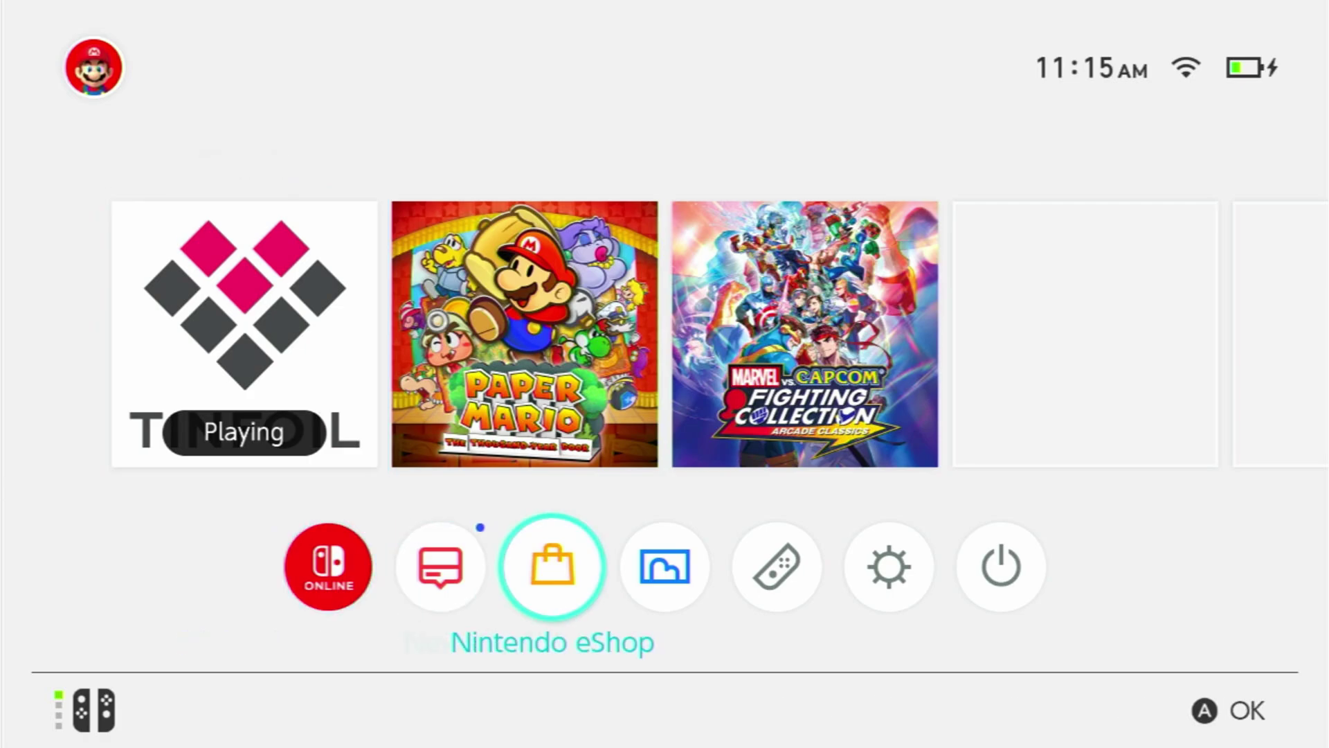
key("Return")
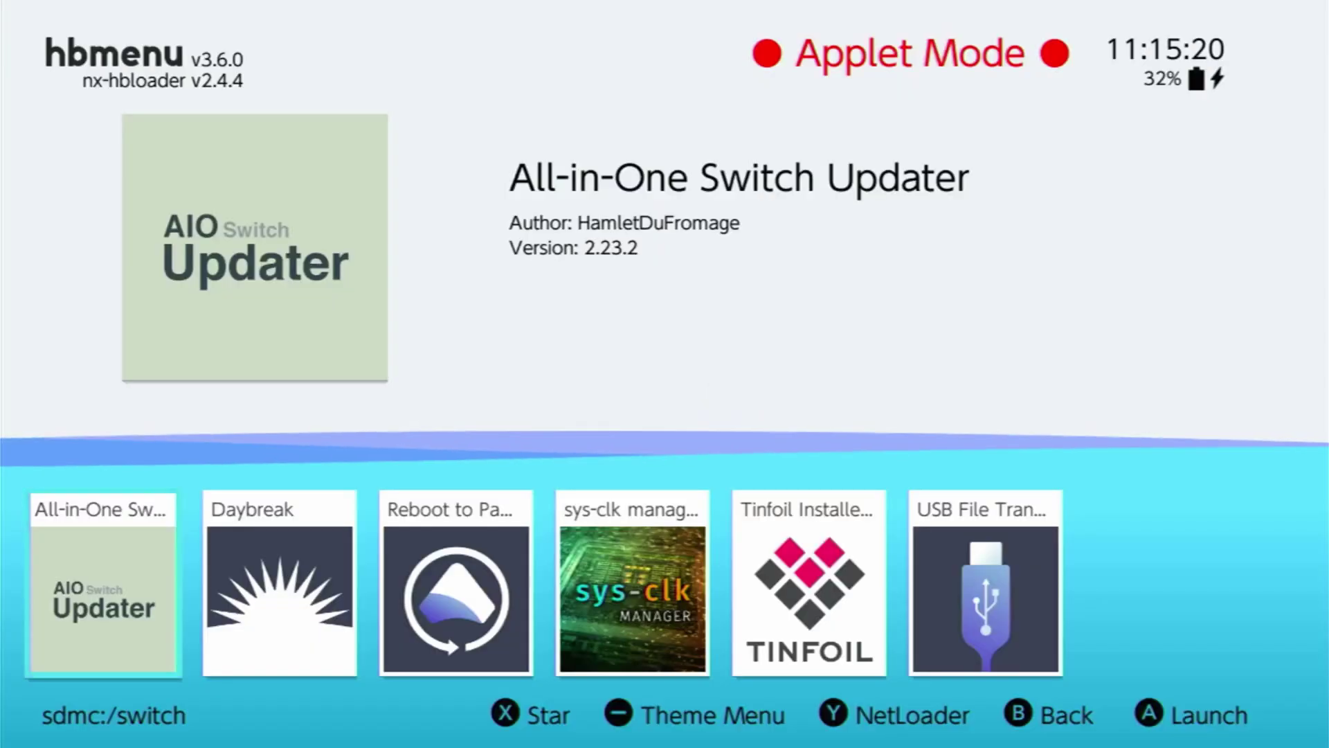
key("Right")
key("Right")
key("Right")
key("Right")
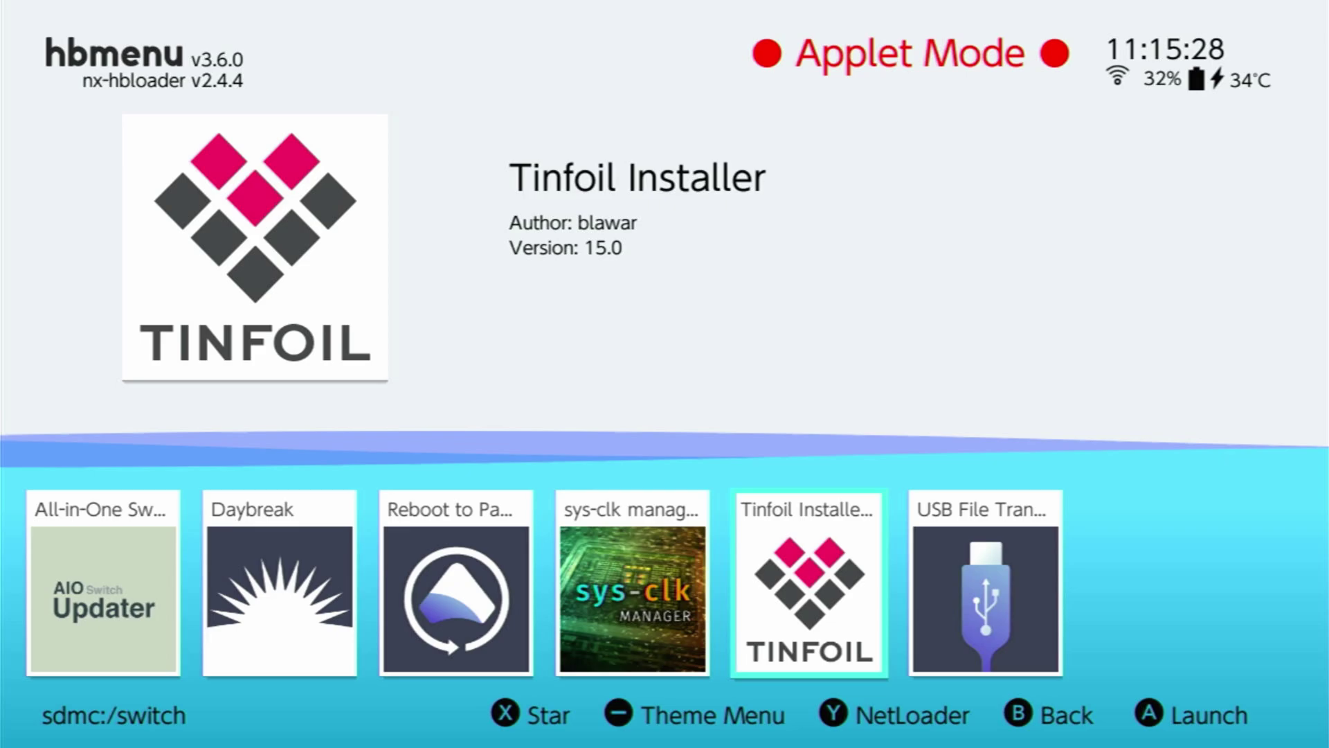
- Return to HOME and launch Tinfoil, opting to start the software instead of updating
key("Home")
key("Return")
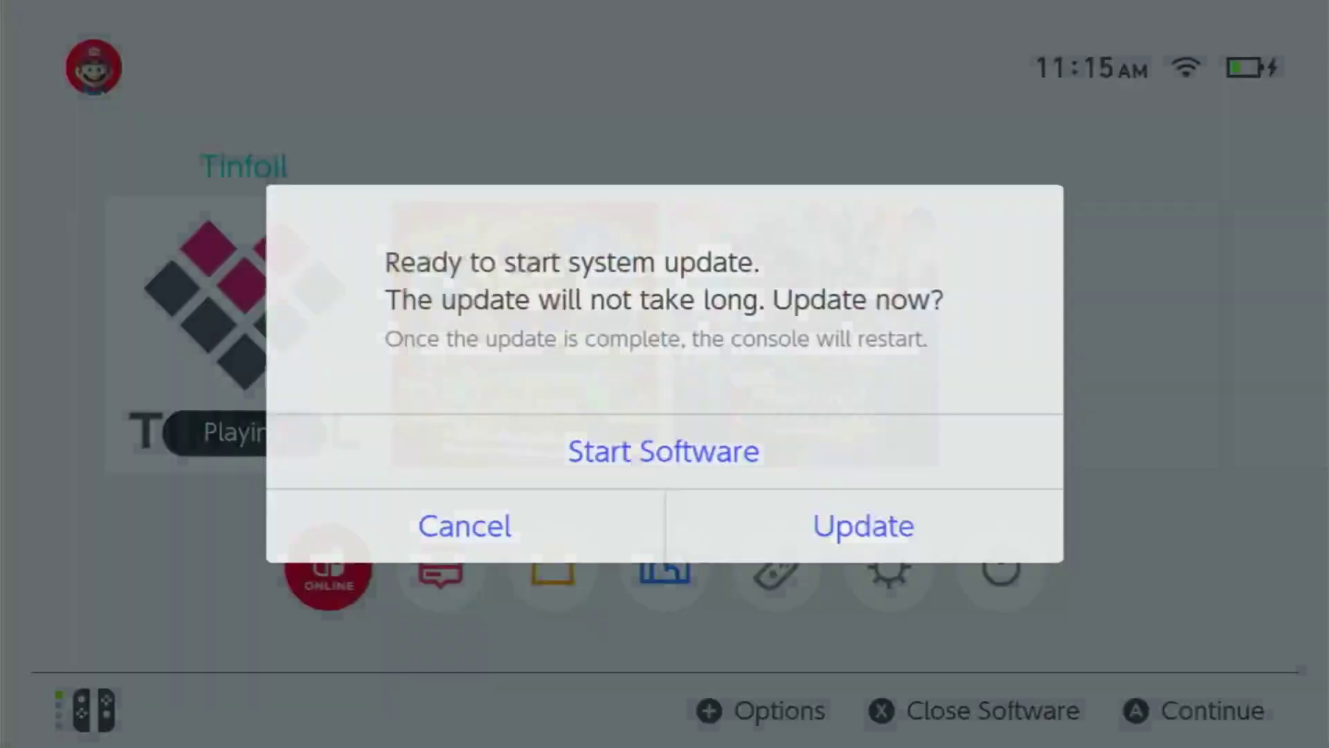
key("Up")
- Start Tinfoil without updating, then open File Browser and focus its list of drives and sources
key("Return")
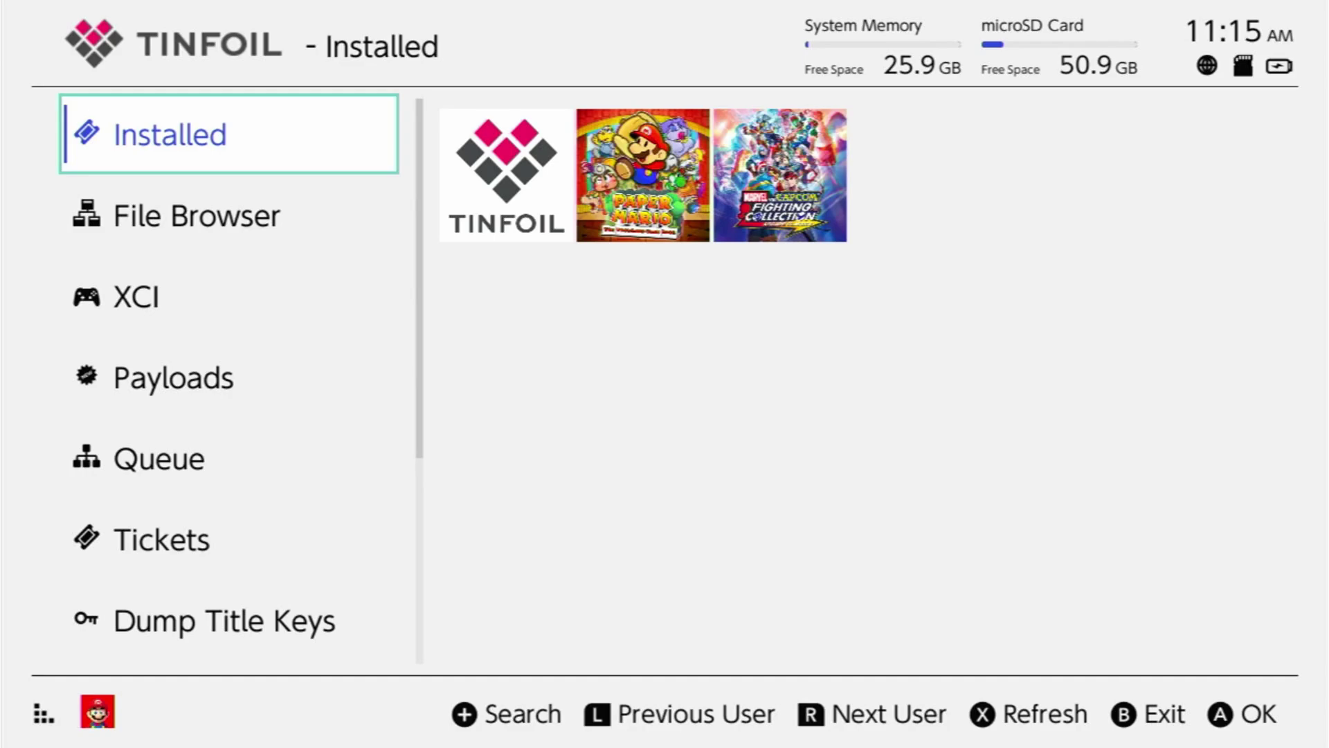
left_click(196, 215)
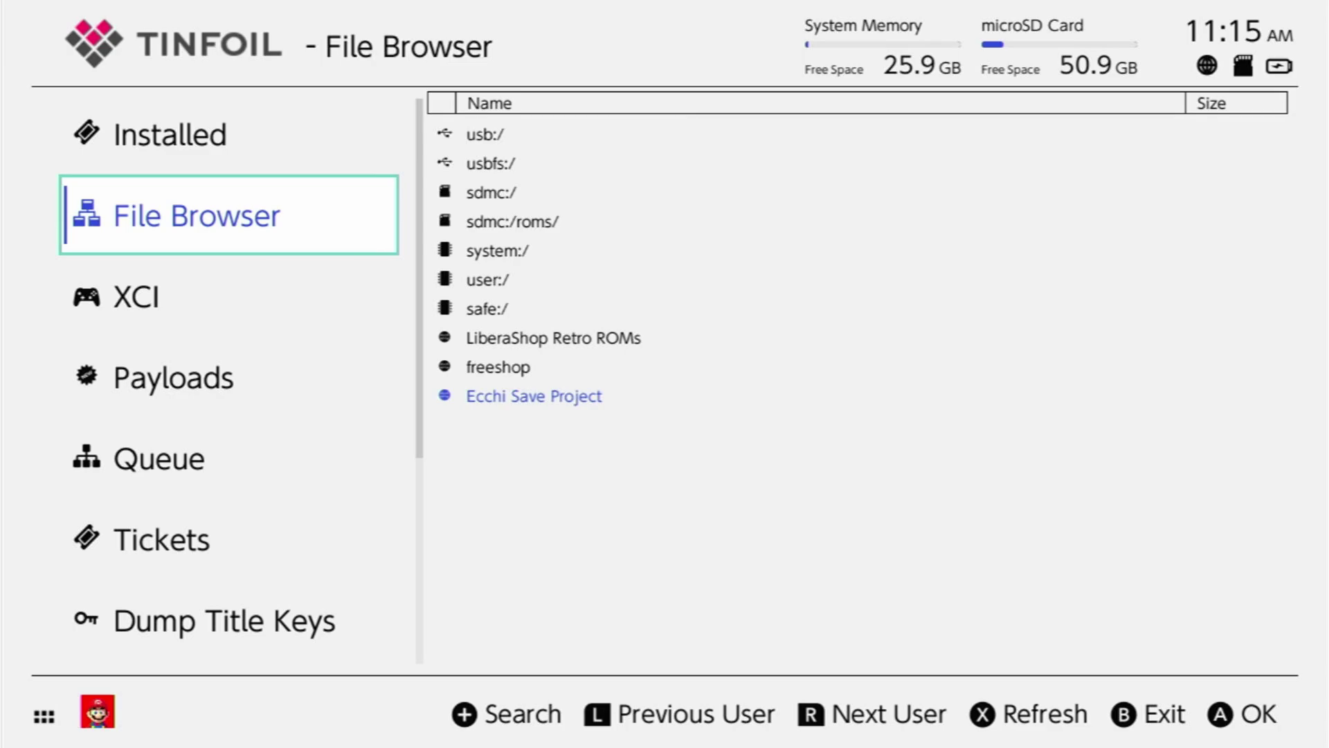
key("Up")
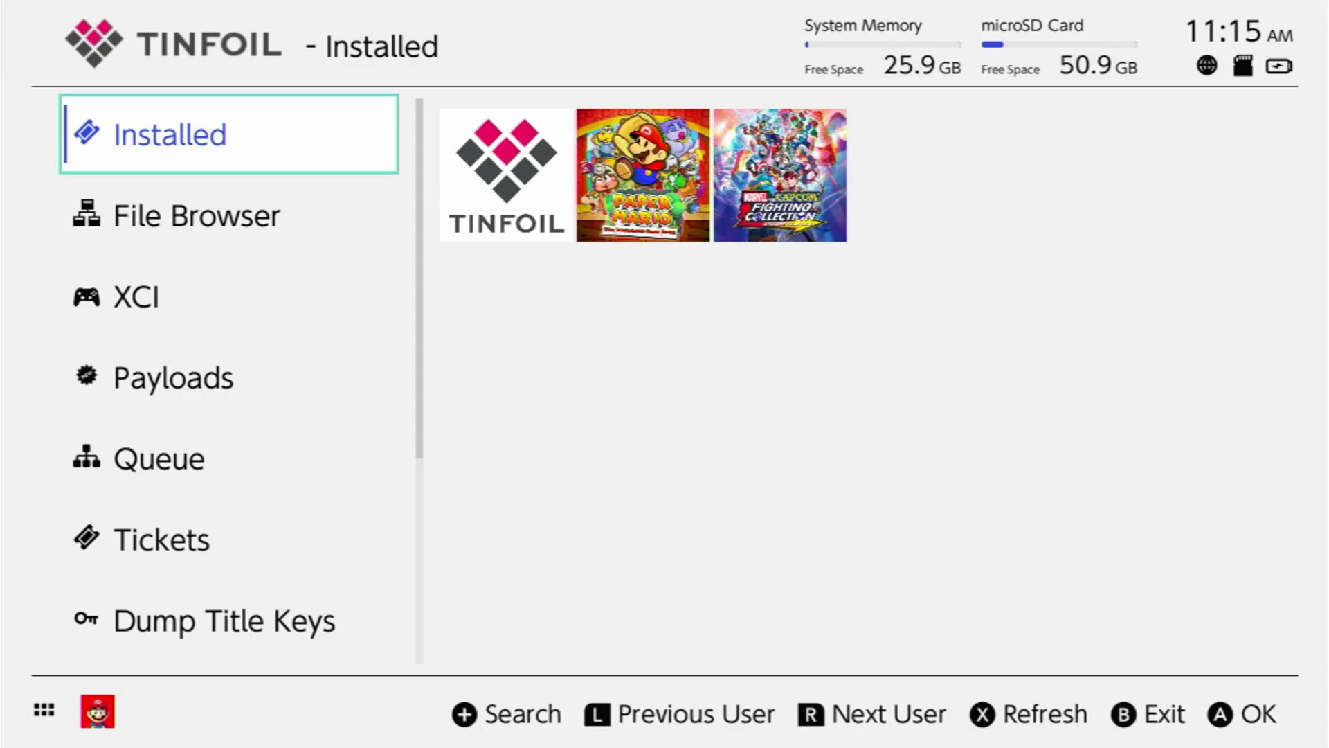
left_click(197, 215)
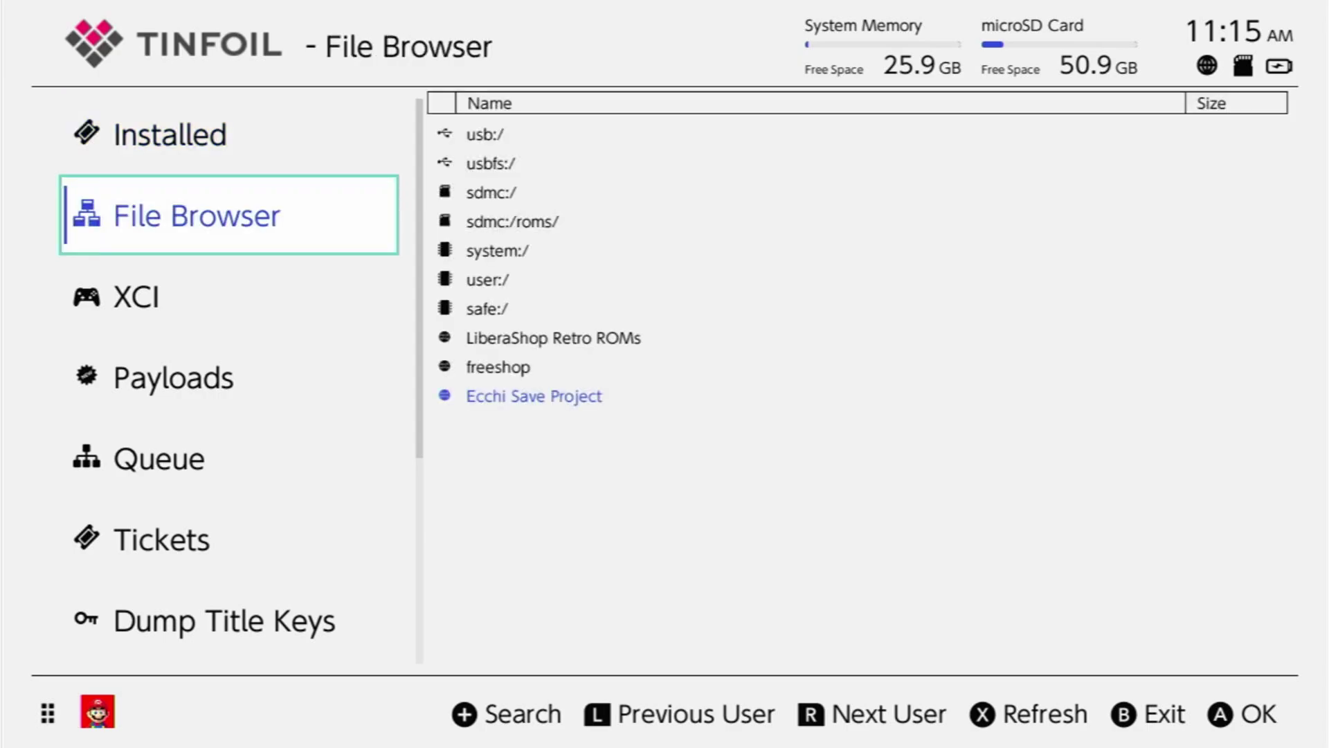
left_click(534, 396)
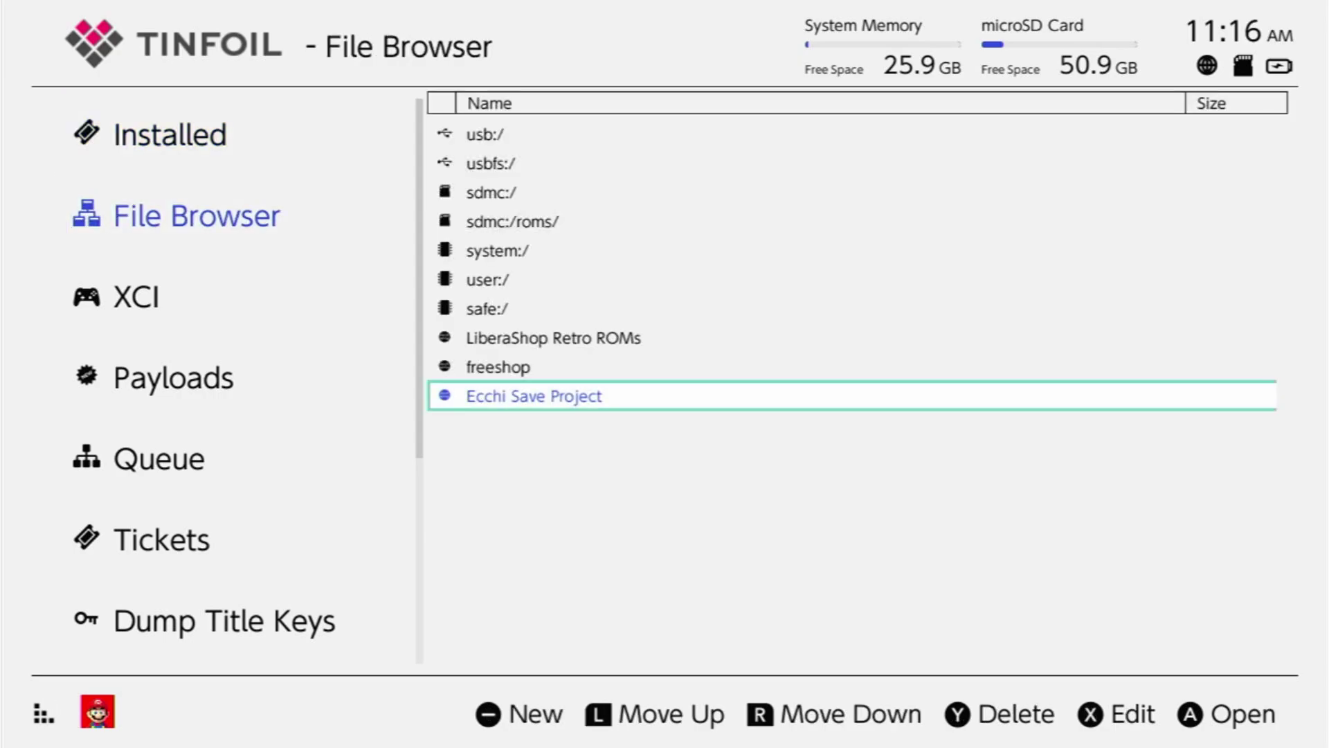
- Bring up the empty new-location form with File Browser's New (minus) button
key("x")
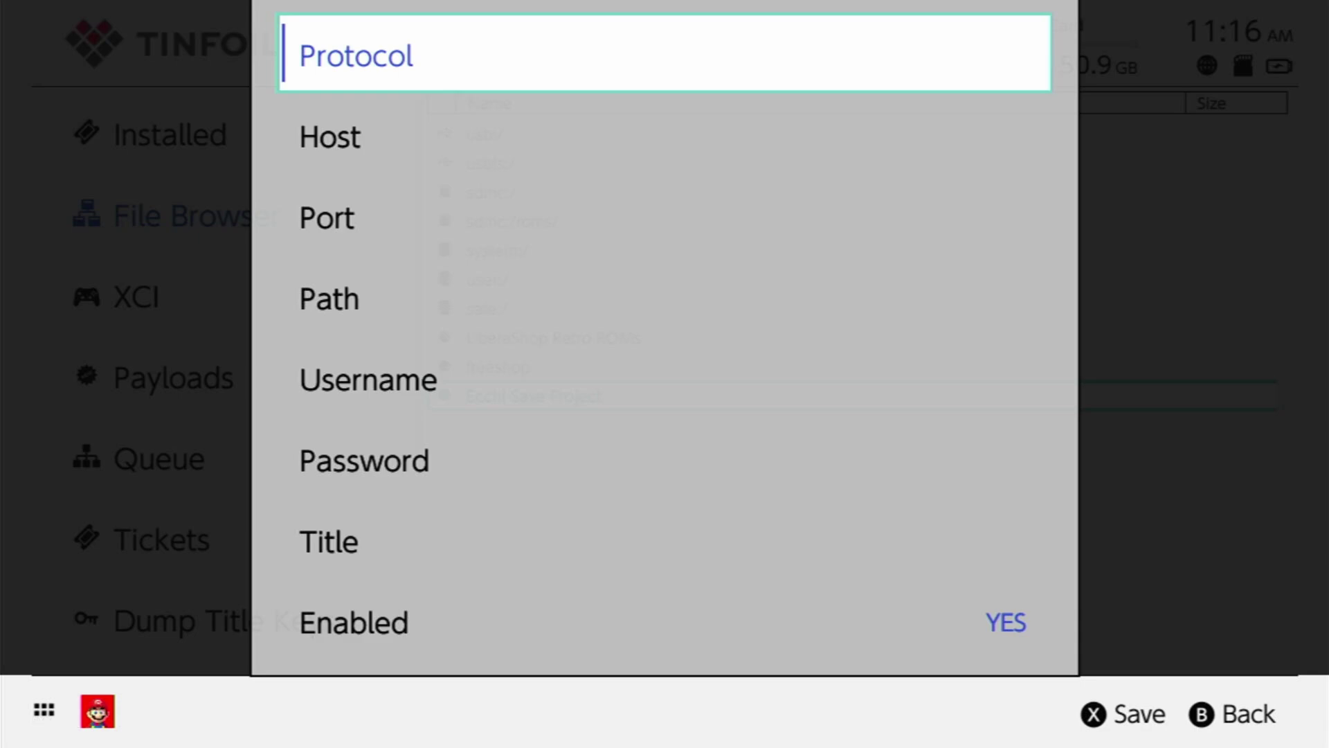
- Set Protocol to https and begin the Host entry as 'nx.' on the on-screen keyboard
key("Down")
key("Down")
key("Down")
key("Down")
key("Down")
key("Down")
key("Down")
key("Down")
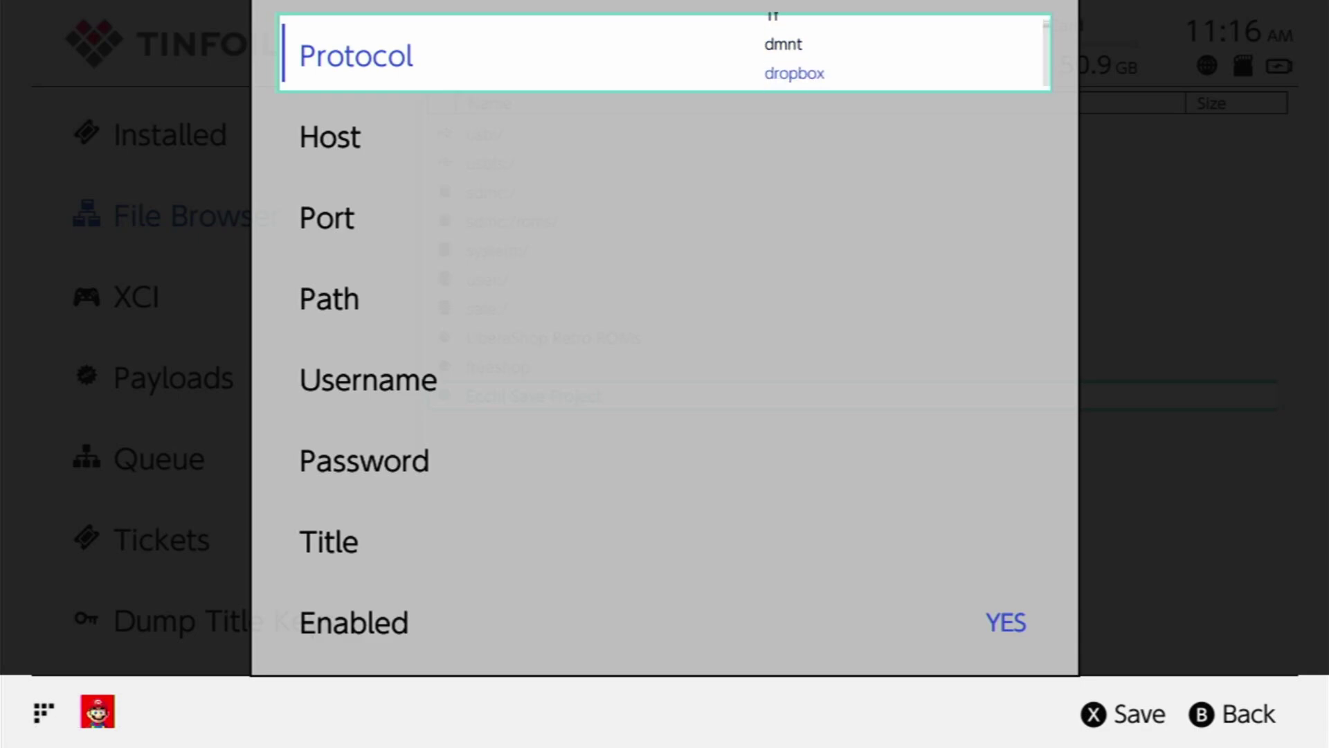
key("Down")
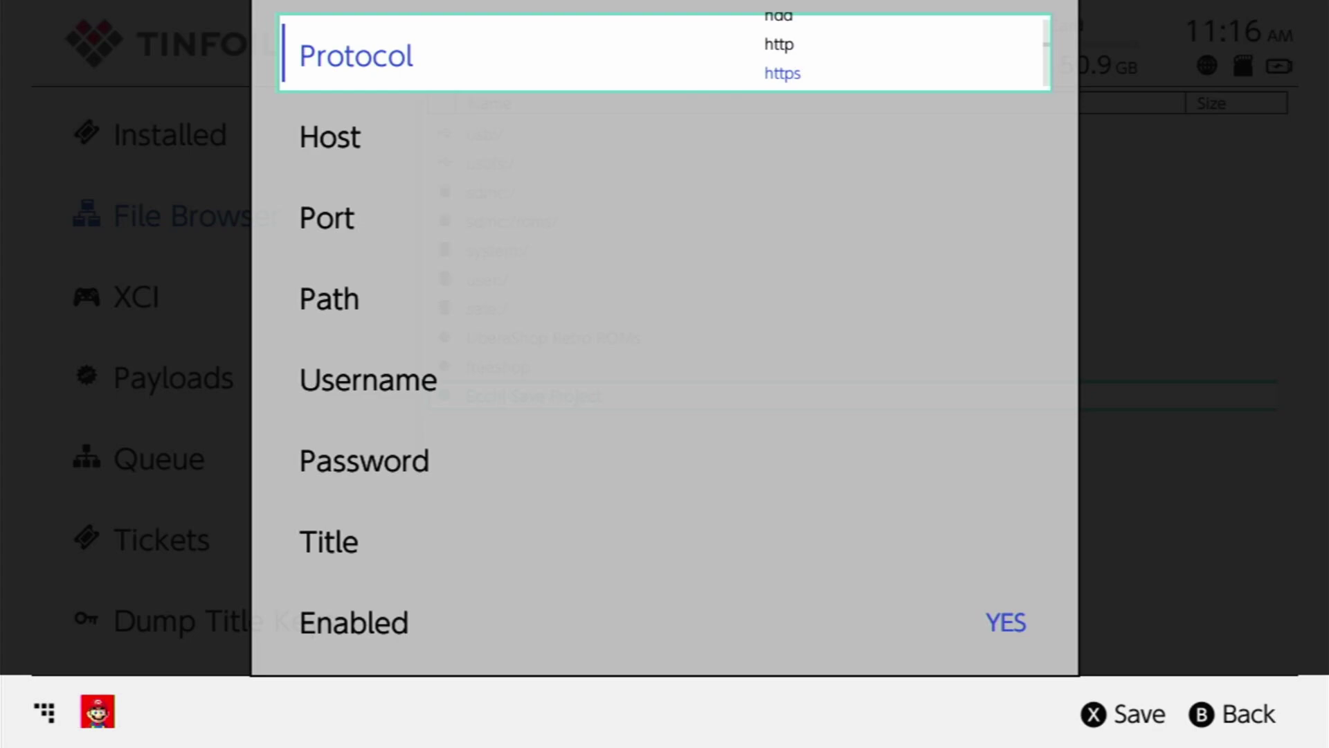
key("Return")
key("Down")
key("Return")
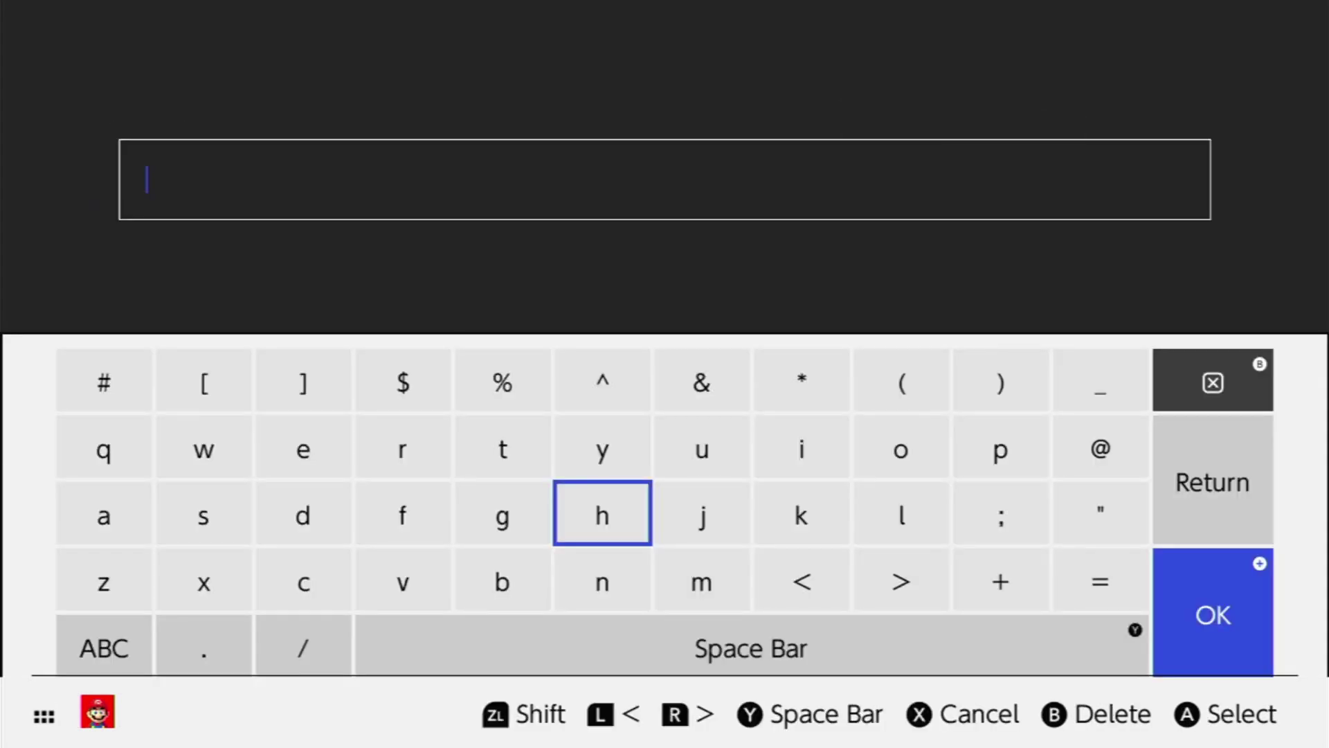
key("Left")
key("Down")
key("Right")
key("Return")
key("Left")
key("Left")
key("Left")
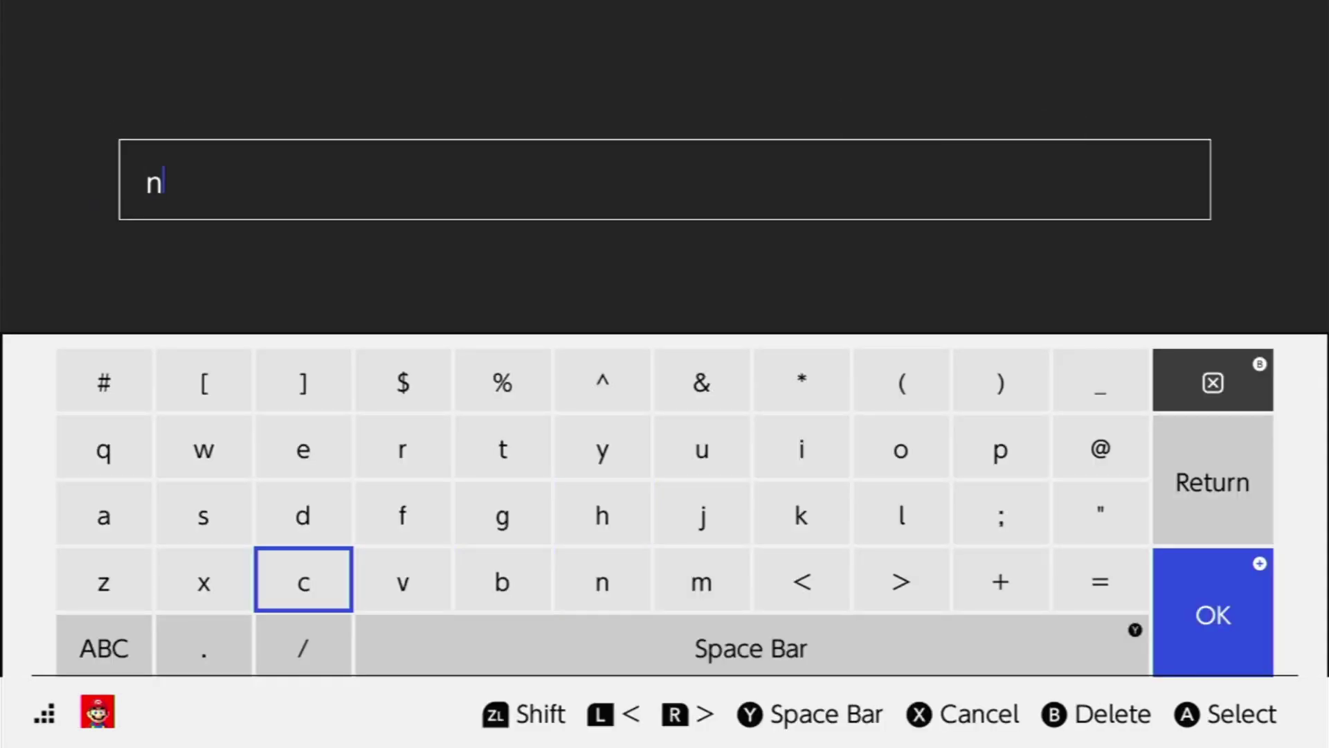
key("Left")
key("Return")
key("Down")
- Finish the Host as nx.ghostland.at and confirm it
key("Return")
key("Up")
key("Up")
key("Right")
key("Right")
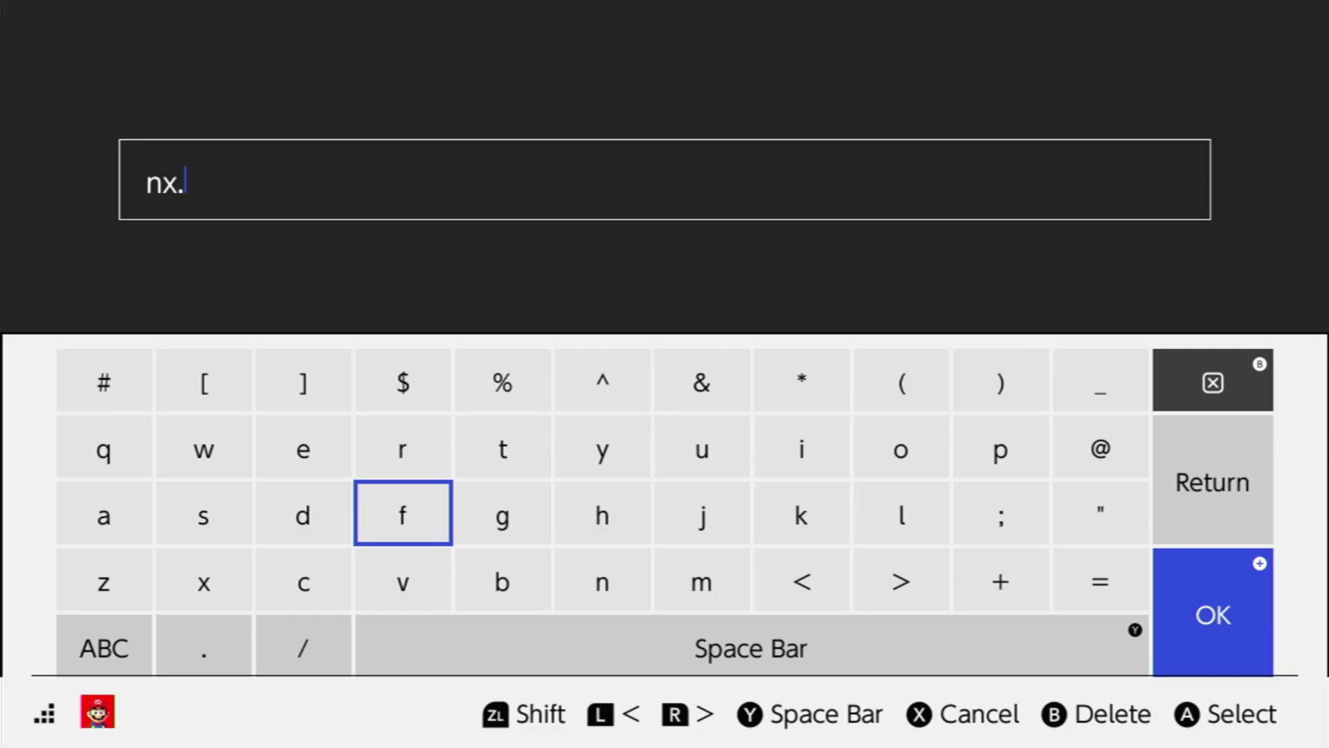
key("Right")
key("Return")
key("Right")
key("Return")
key("Right")
key("Right")
key("Up")
key("Return")
key("Down")
key("Left")
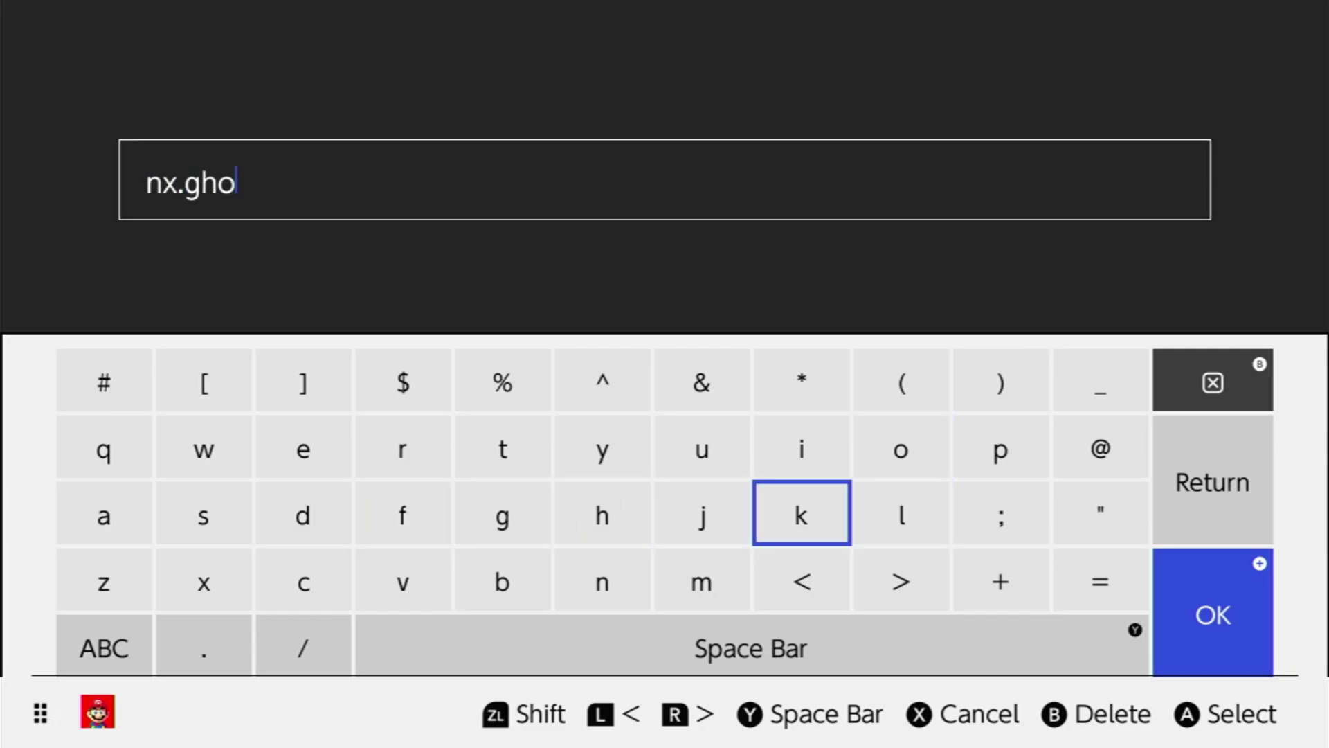
key("Left")
key("Left")
key("Left")
key("Left")
key("Left")
key("Left")
key("Return")
key("Right")
key("Right")
key("Up")
key("Right")
key("Return")
key("Down")
key("Right")
key("Right")
key("Right")
key("Right")
key("Return")
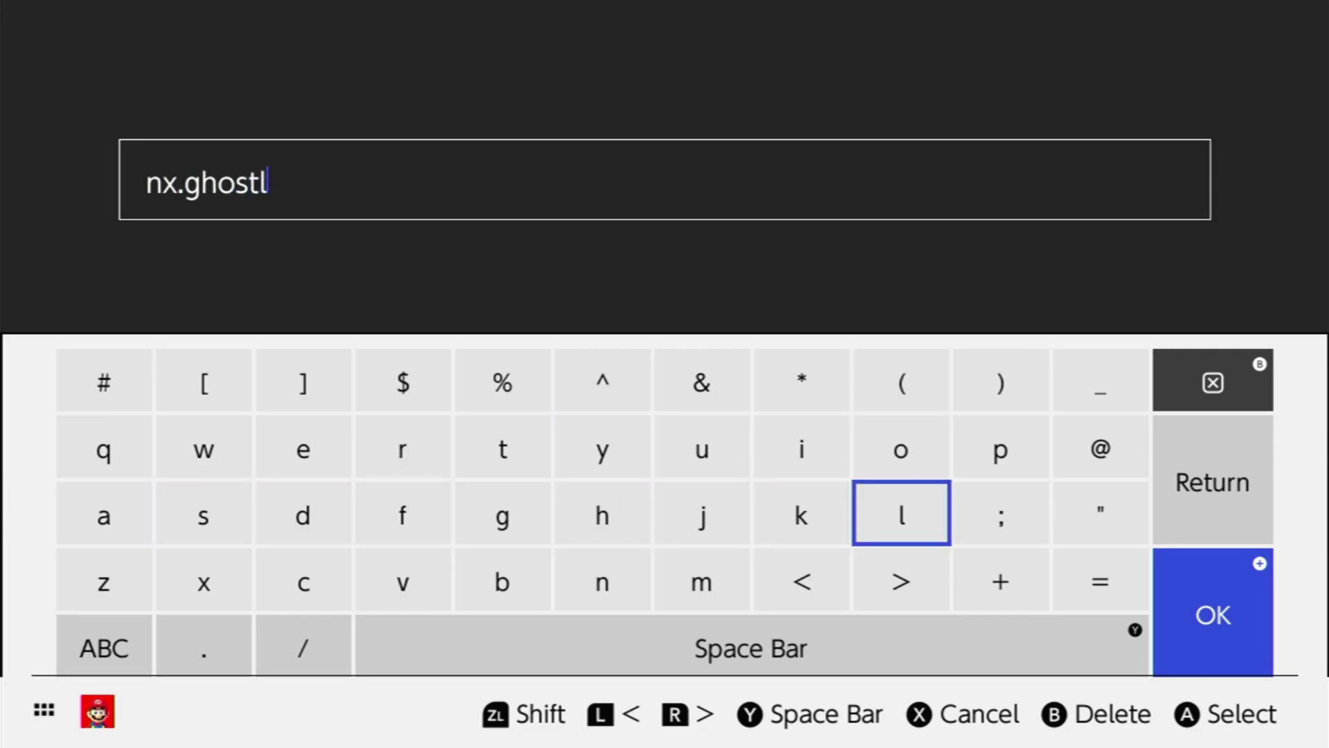
key("Left")
key("Left")
key("Left")
key("Left")
key("Left")
key("Left")
key("Left")
key("Left")
key("Return")
key("Right")
key("Right")
key("Right")
key("Right")
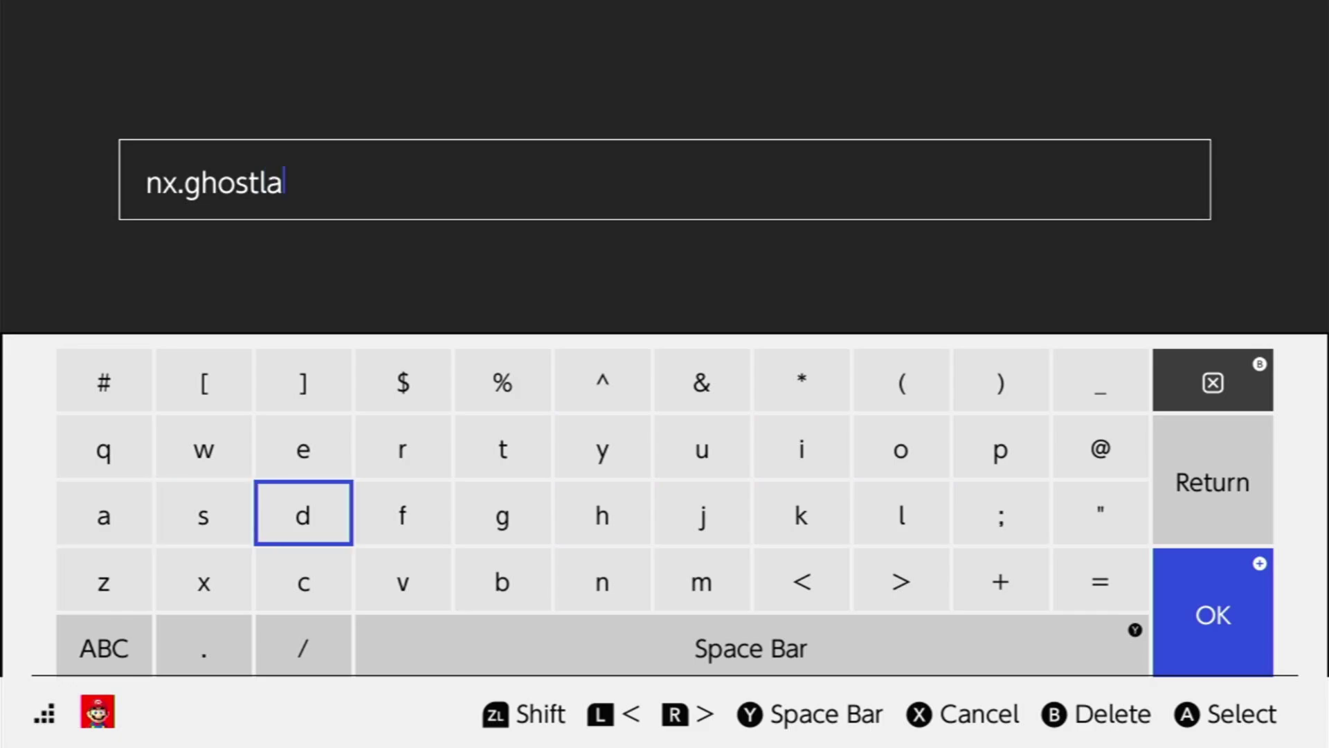
key("Down")
key("Right")
key("Return")
key("Left")
key("Left")
key("Up")
key("Left")
key("Return")
key("Down")
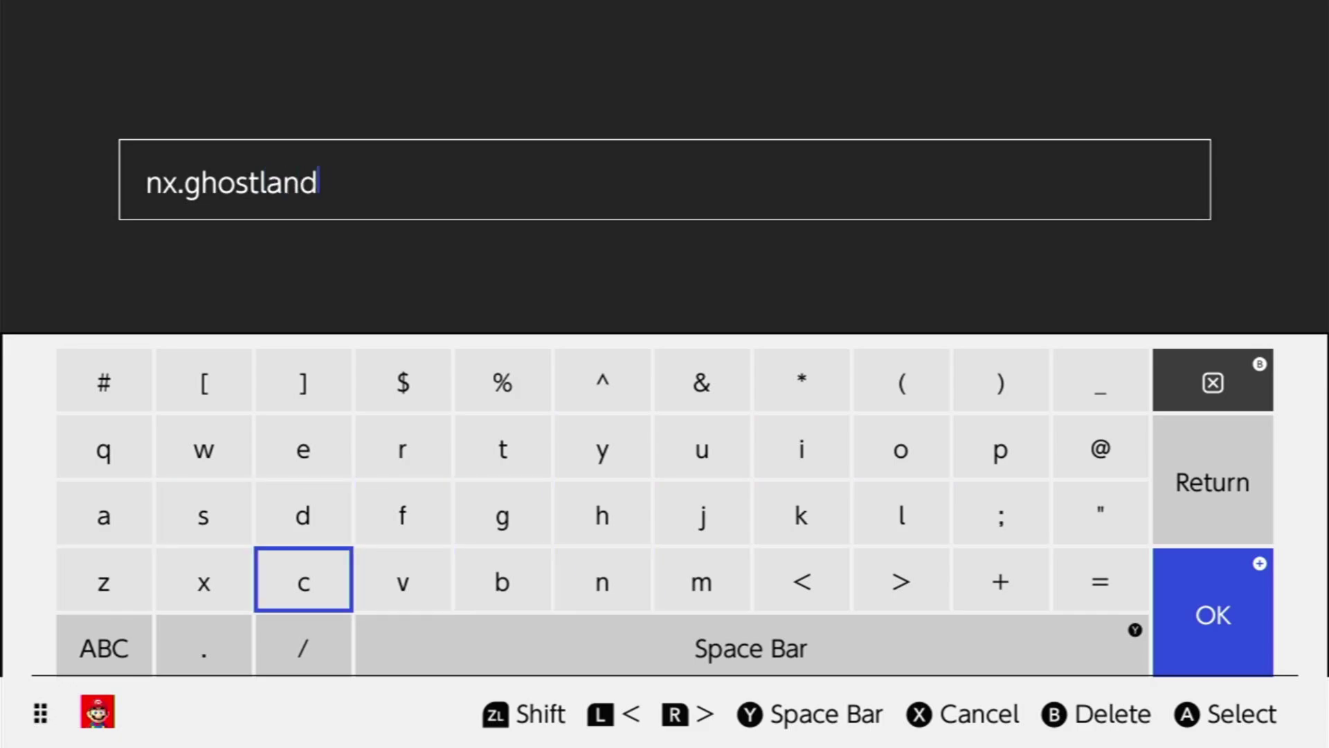
key("Left")
key("Down")
key("Return")
key("Up")
key("Up")
key("Left")
key("Return")
key("Right")
key("Right")
key("Right")
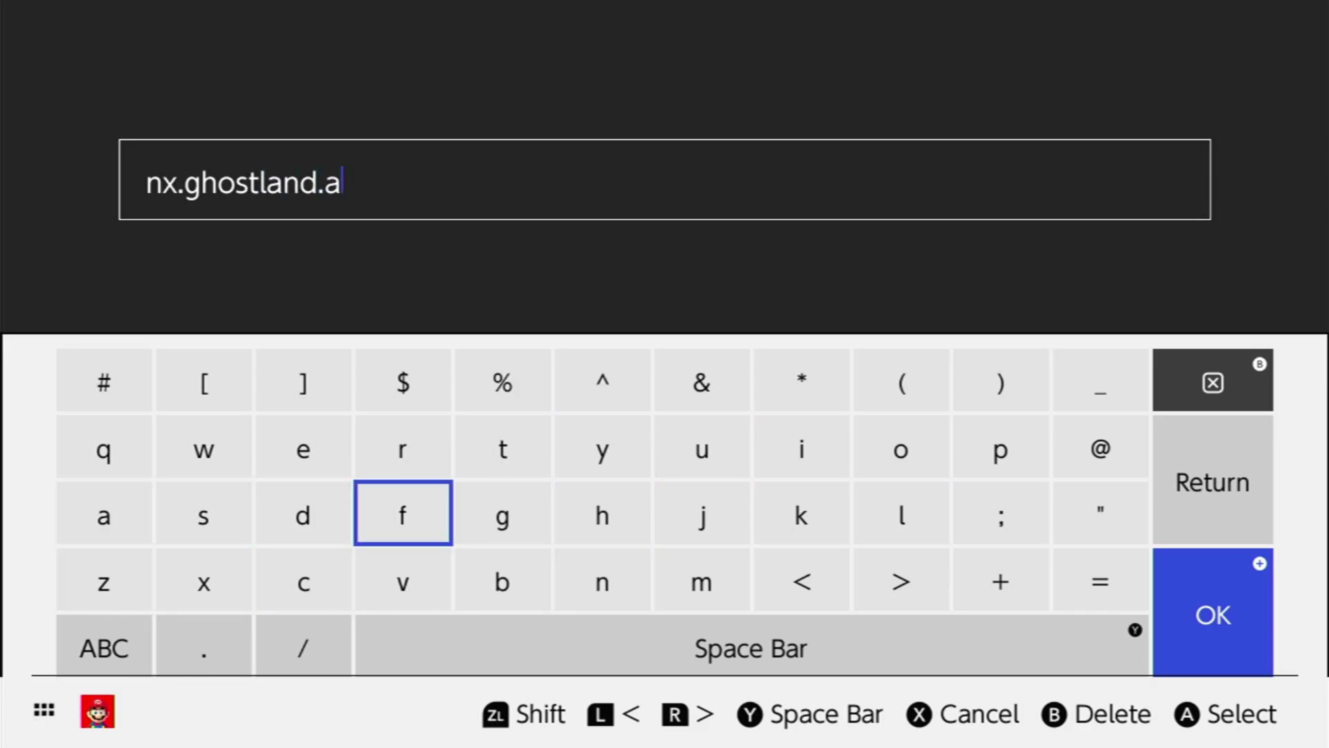
key("Right")
key("Up")
key("Return")
key("plus")
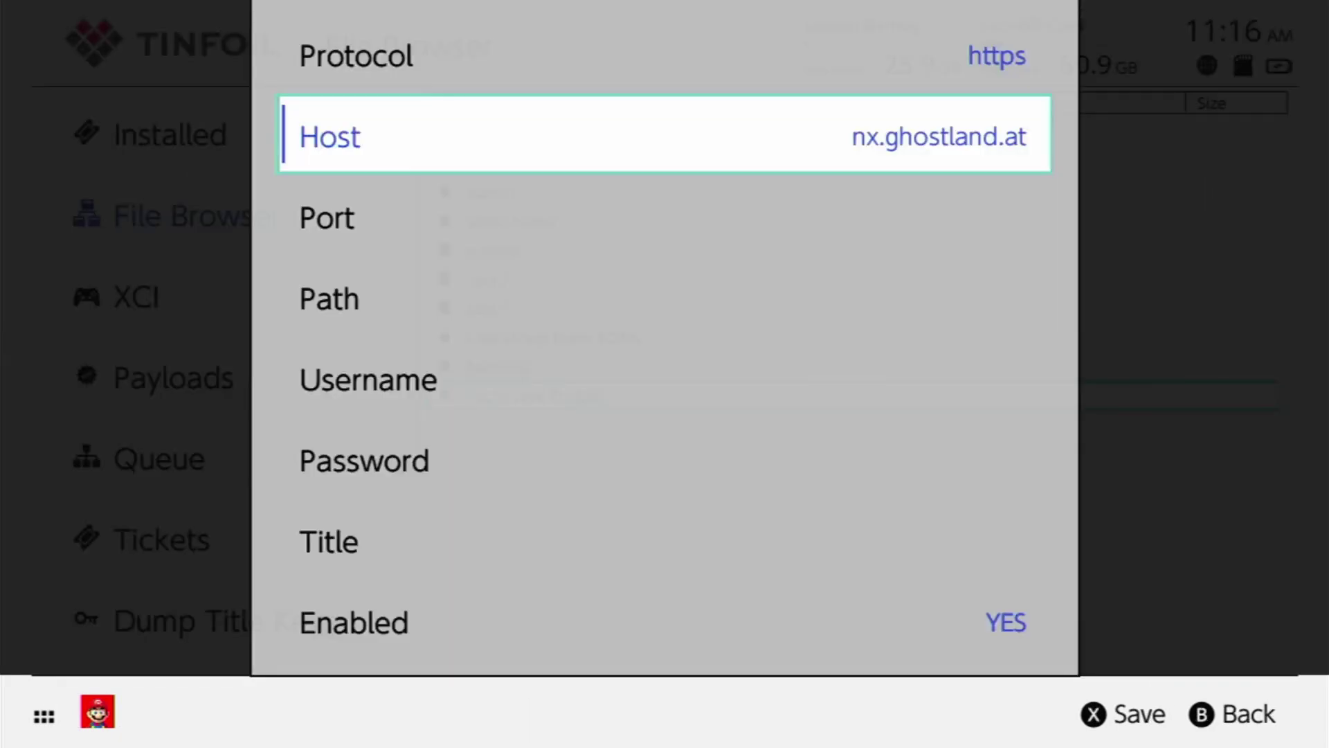
- Open the Title field and enter a capital G on the on-screen keyboard
key("Down")
key("Down")
key("Down")
key("Down")
key("Down")
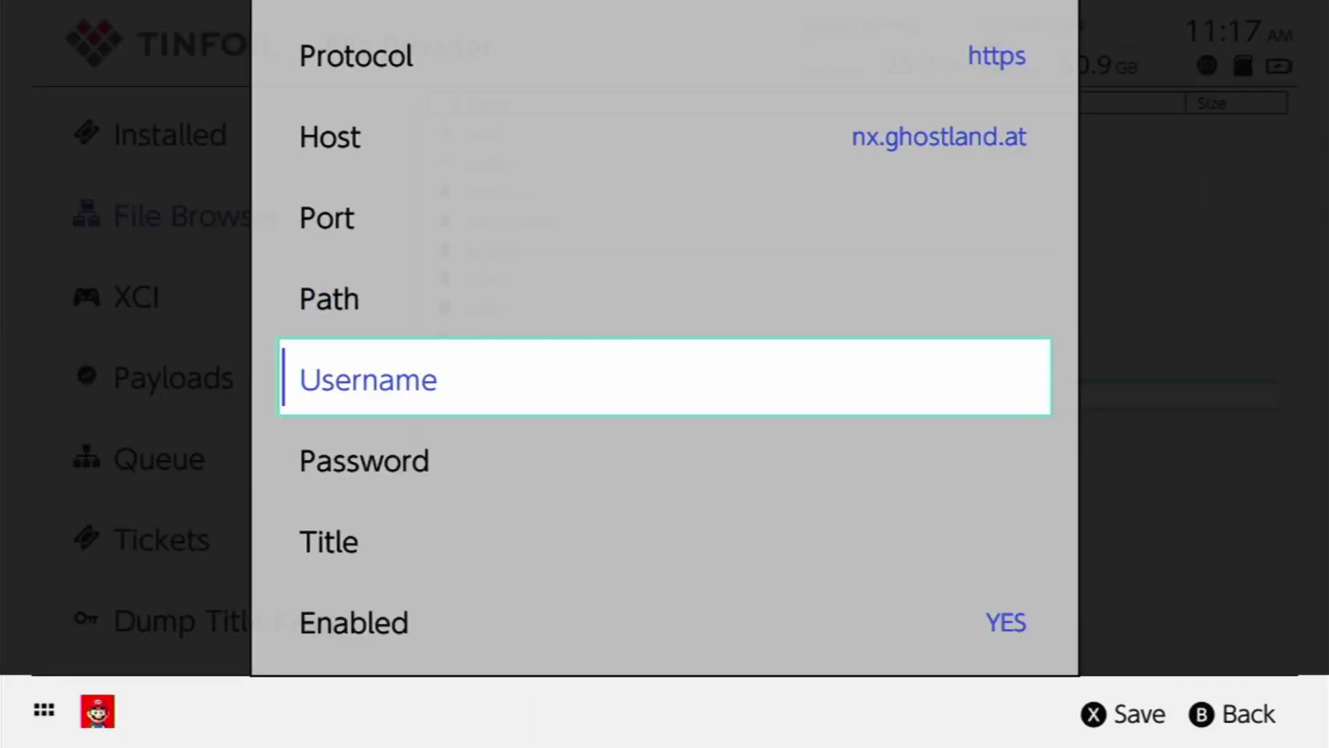
key("Return")
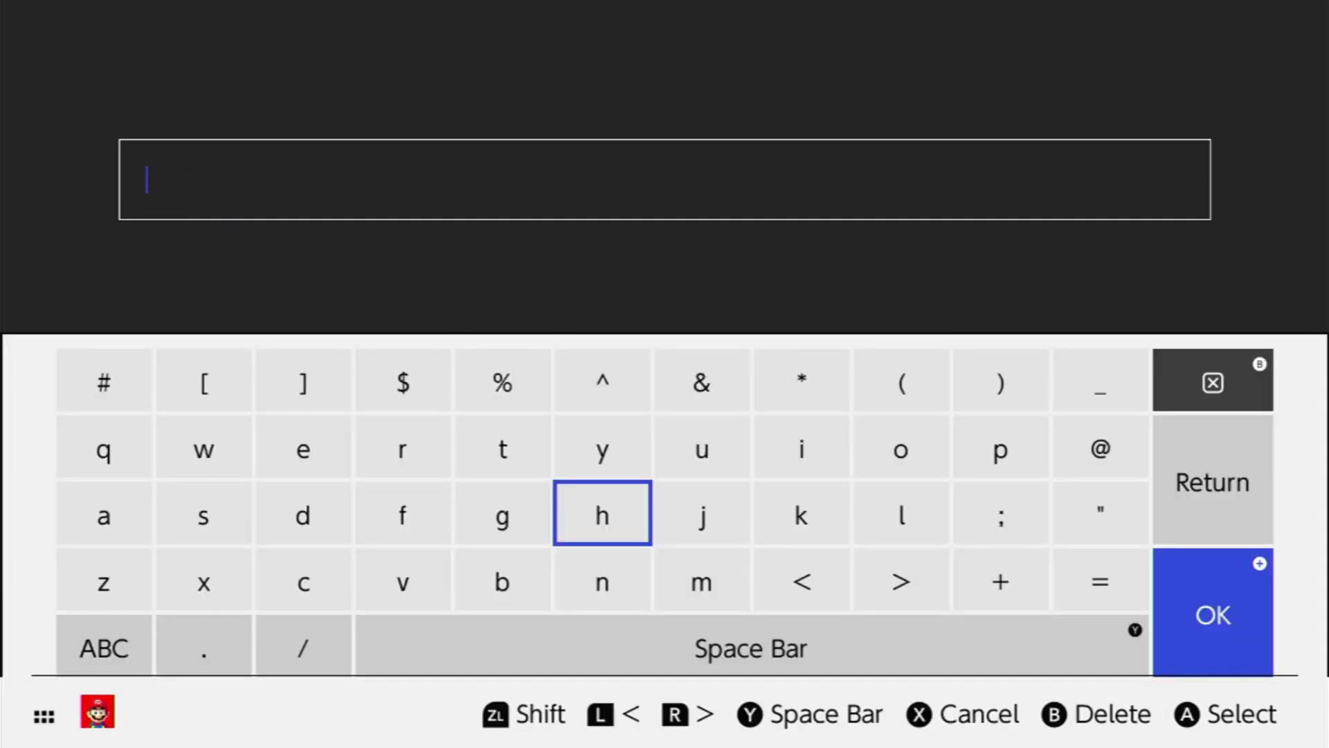
key("Left")
key("Down")
key("Left")
key("Left")
key("Left")
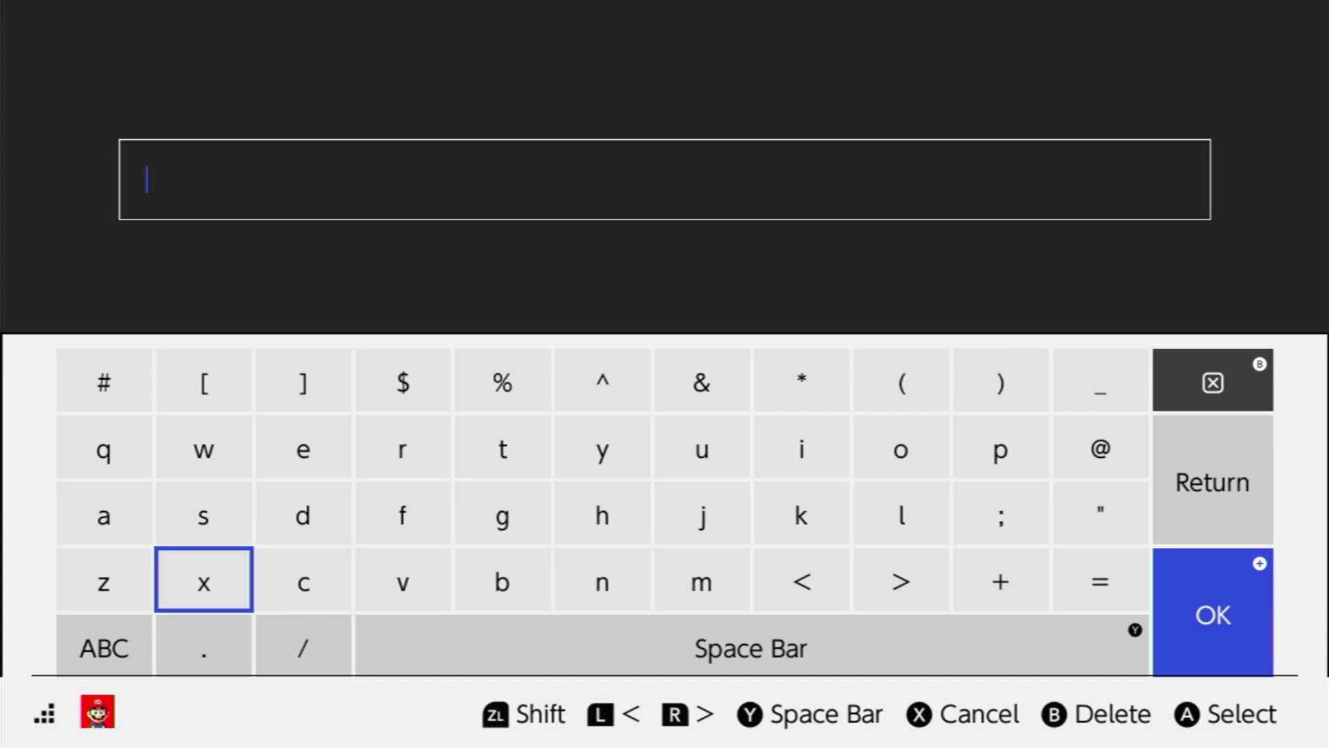
key("Left")
key("Down")
key("Return")
key("Up")
key("Right")
key("Right")
key("Right")
key("Right")
key("Up")
key("Return")
key("Down")
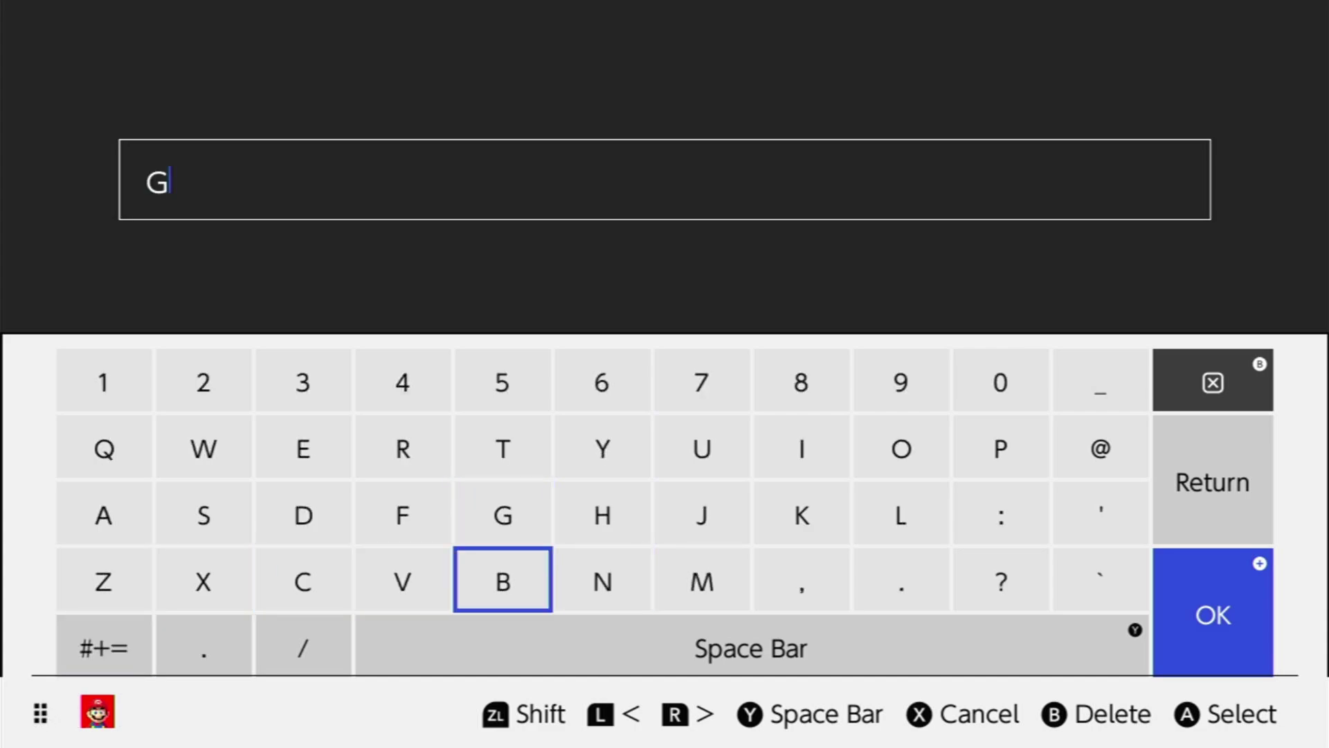
key("Left")
key("Left")
key("Left")
key("Left")
key("Down")
- Complete the title as 'Ghost' in lowercase and confirm it
key("Return")
key("Return")
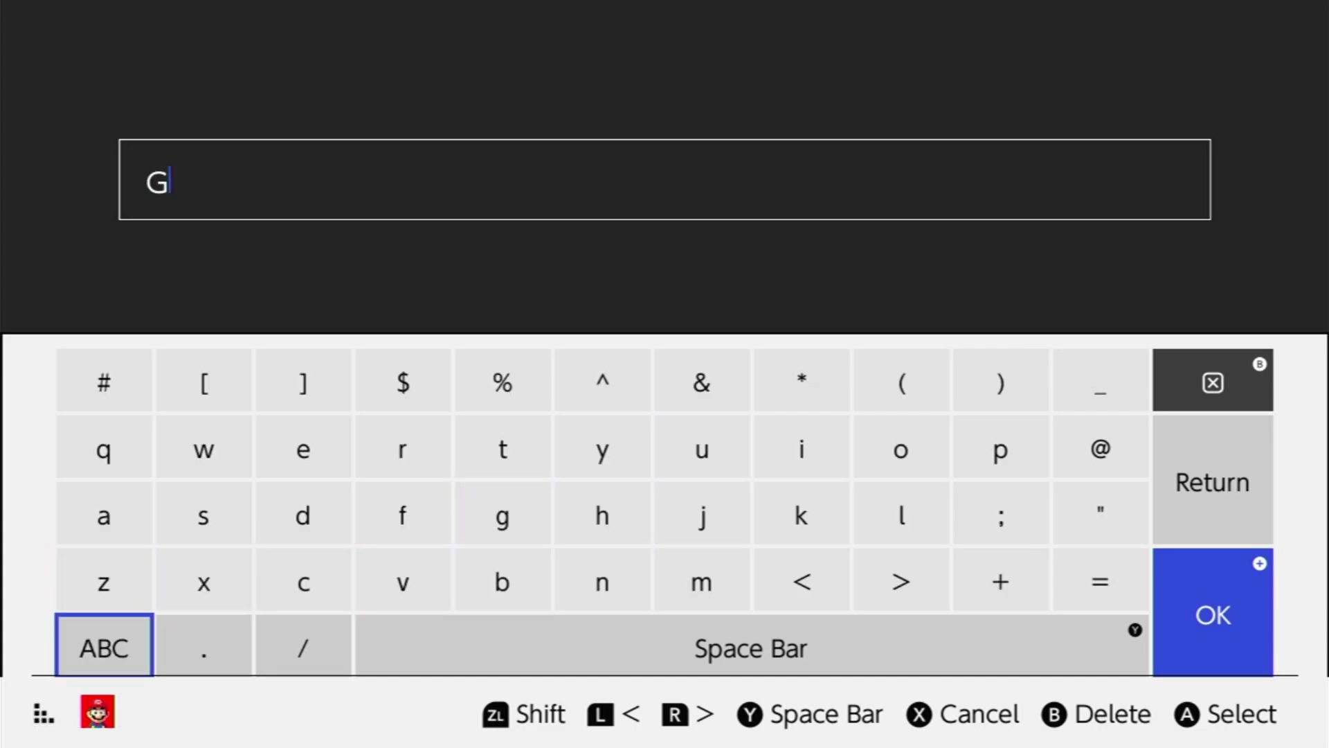
key("Up")
key("Right")
key("Right")
key("Right")
key("Right")
key("Right")
key("Up")
key("Return")
key("Right")
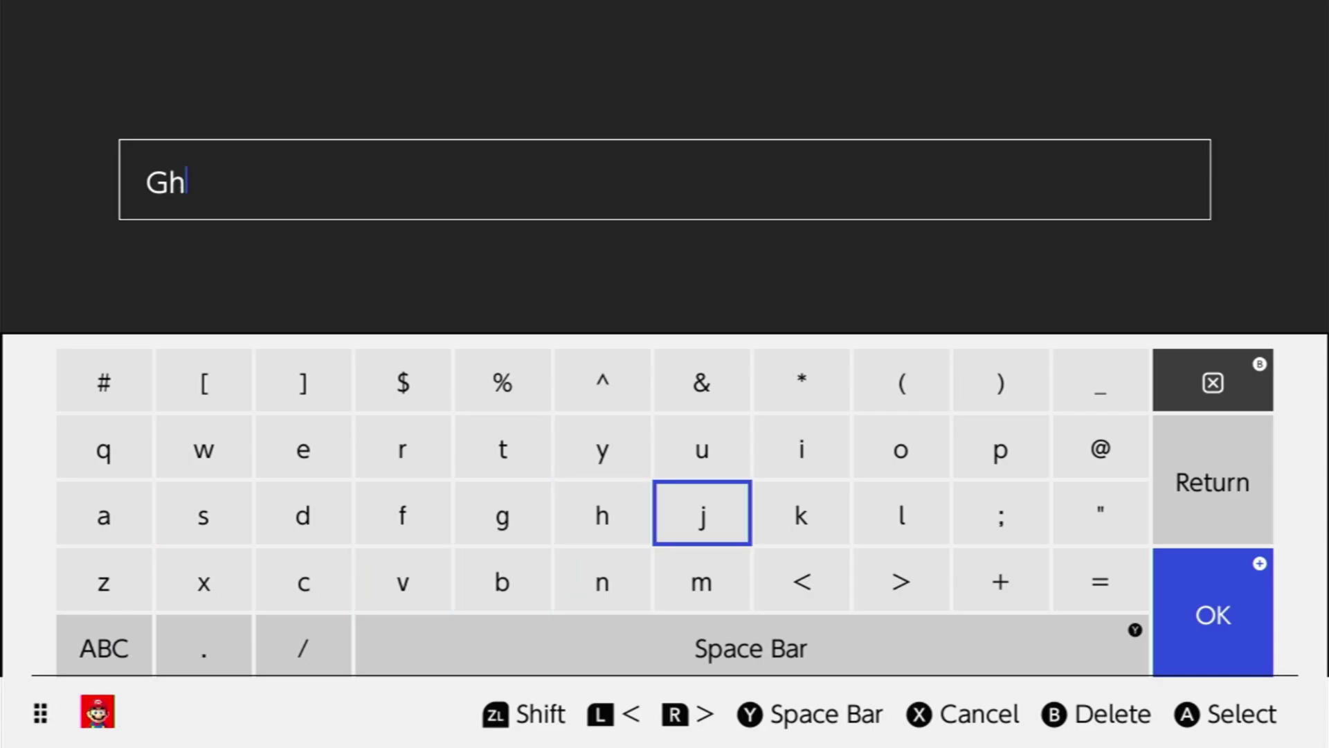
key("Right")
key("Right")
key("Up")
key("Return")
key("Down")
key("Left")
key("Left")
key("Left")
key("Left")
key("Left")
key("Left")
key("Left")
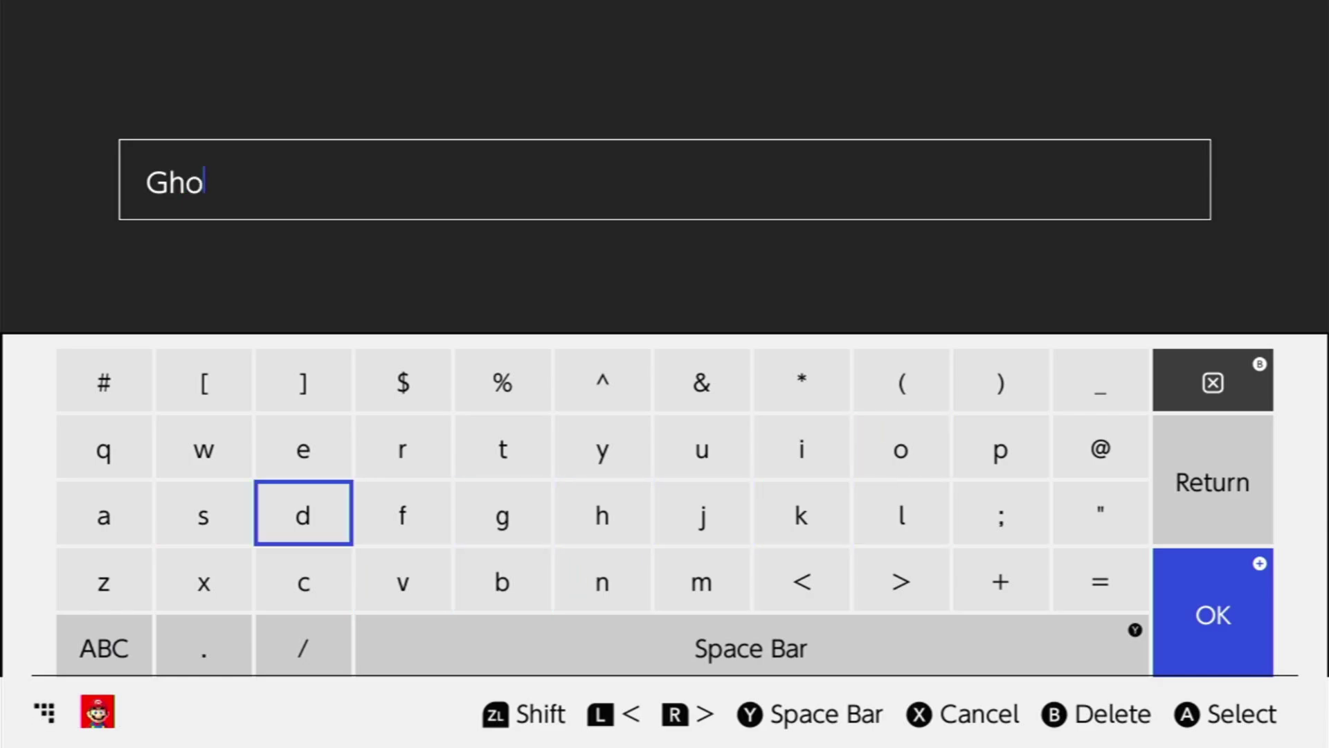
key("Return")
key("Right")
key("Right")
key("Right")
key("Up")
key("Return")
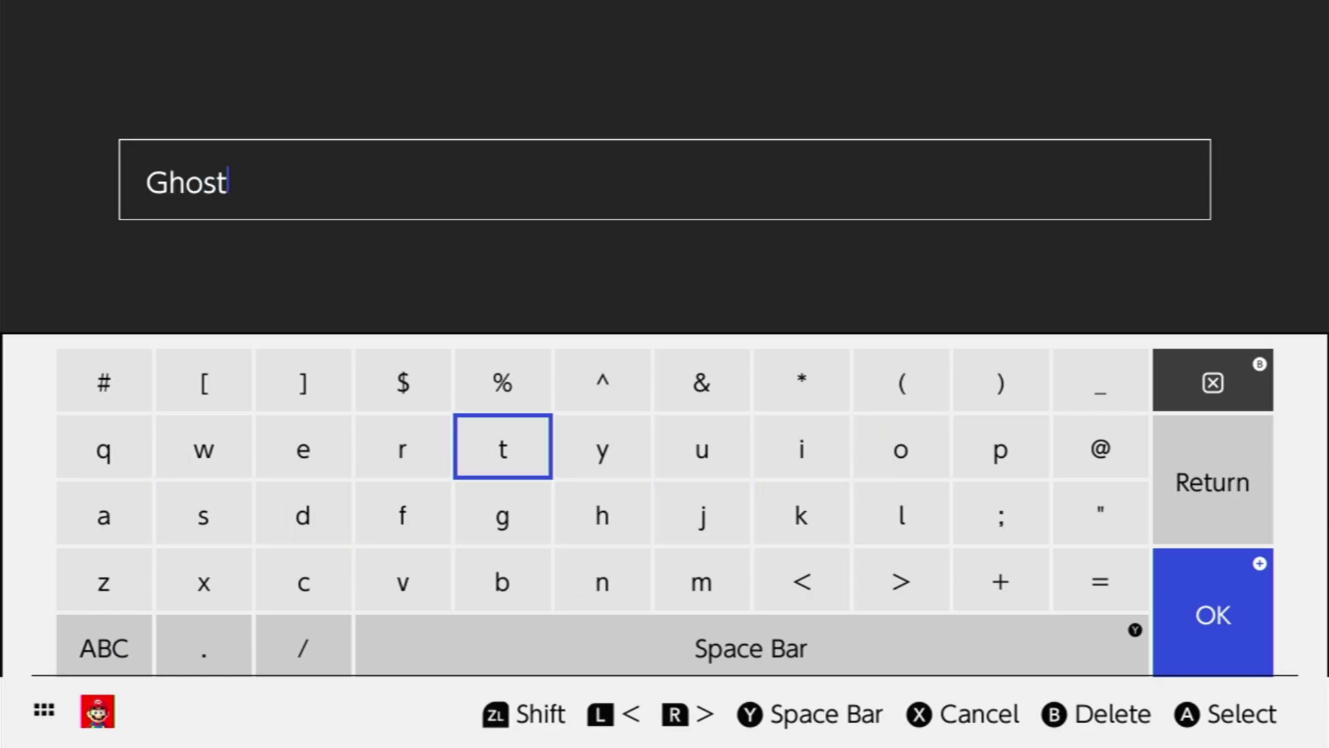
key("plus")
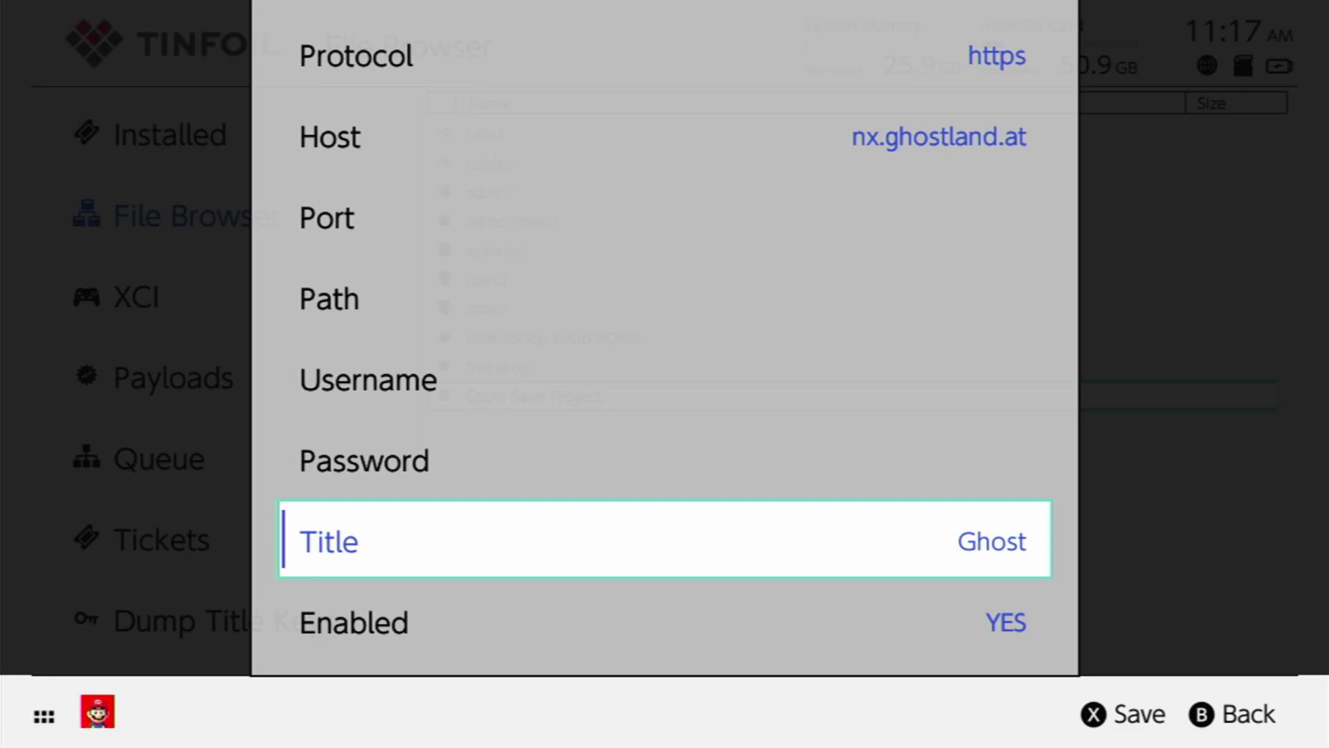
- Save the Ghost location (https, nx.ghostland.at) so Tinfoil connects to the shop
key("x")
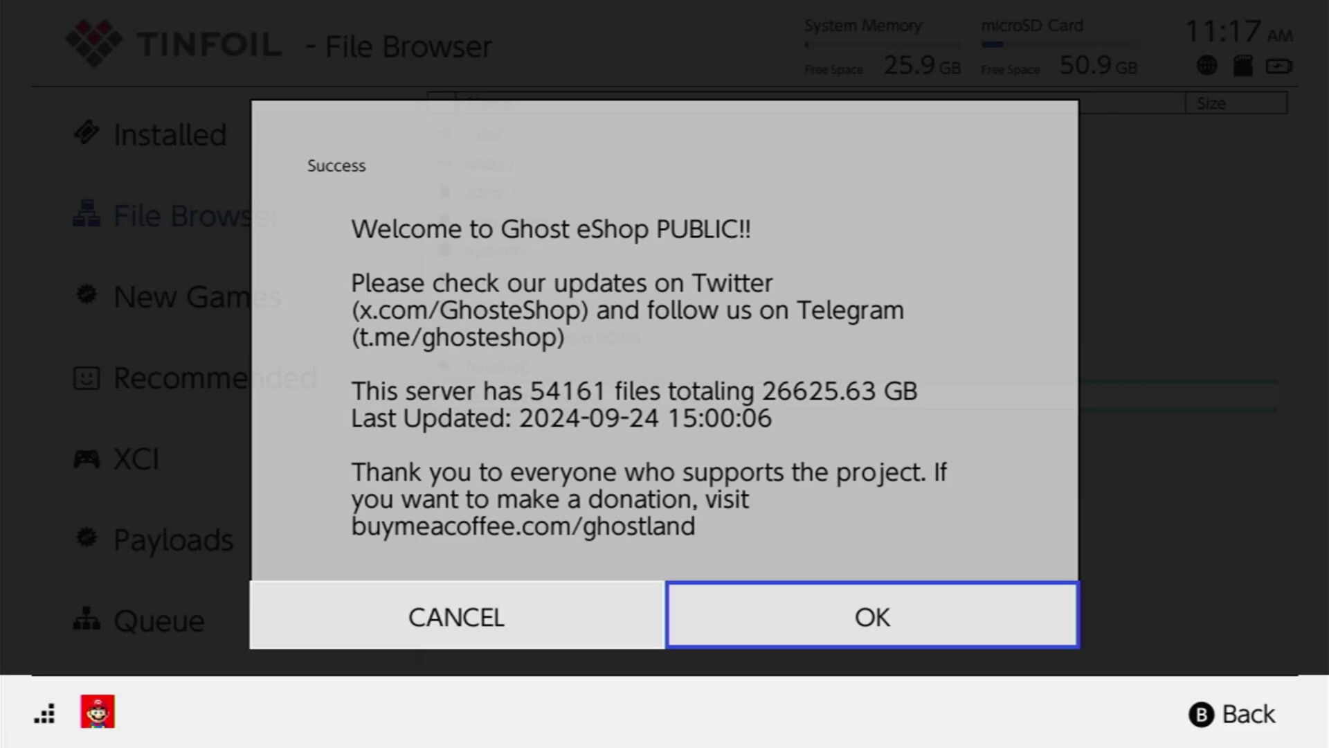
key("Return")
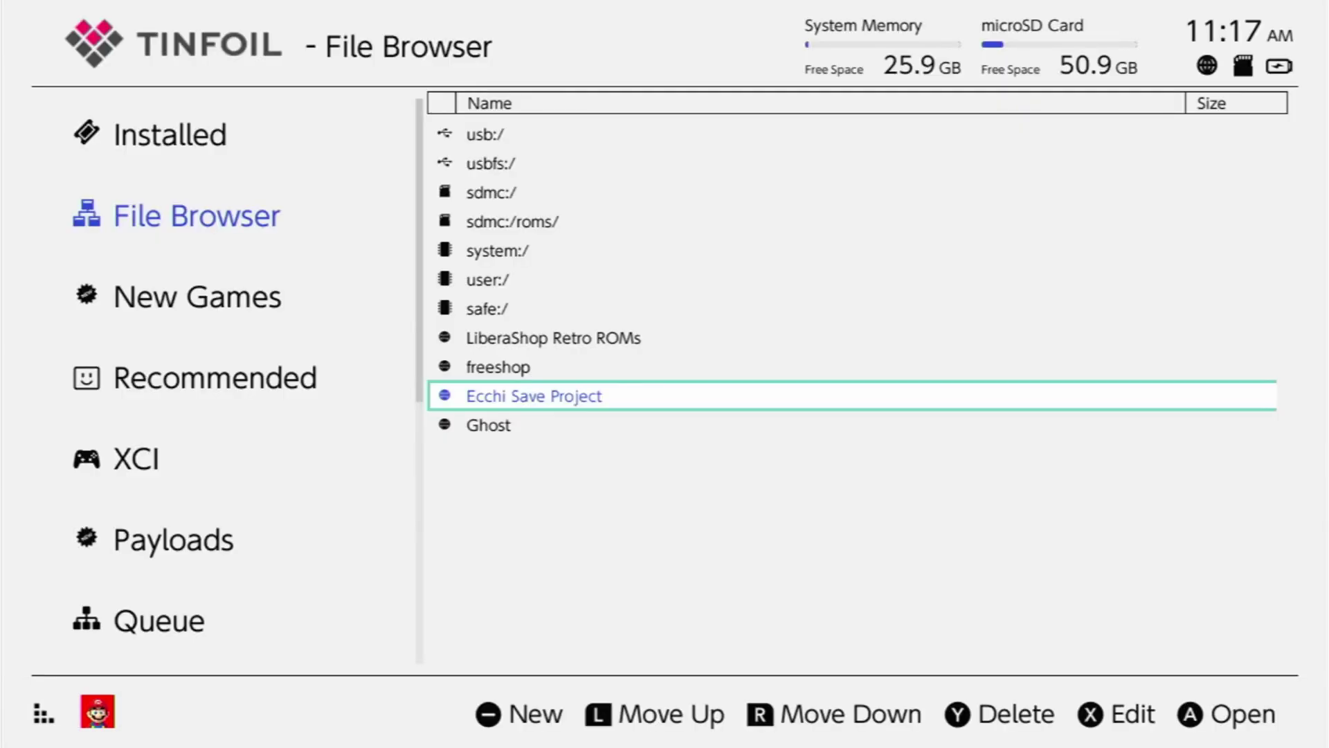
key("Left")
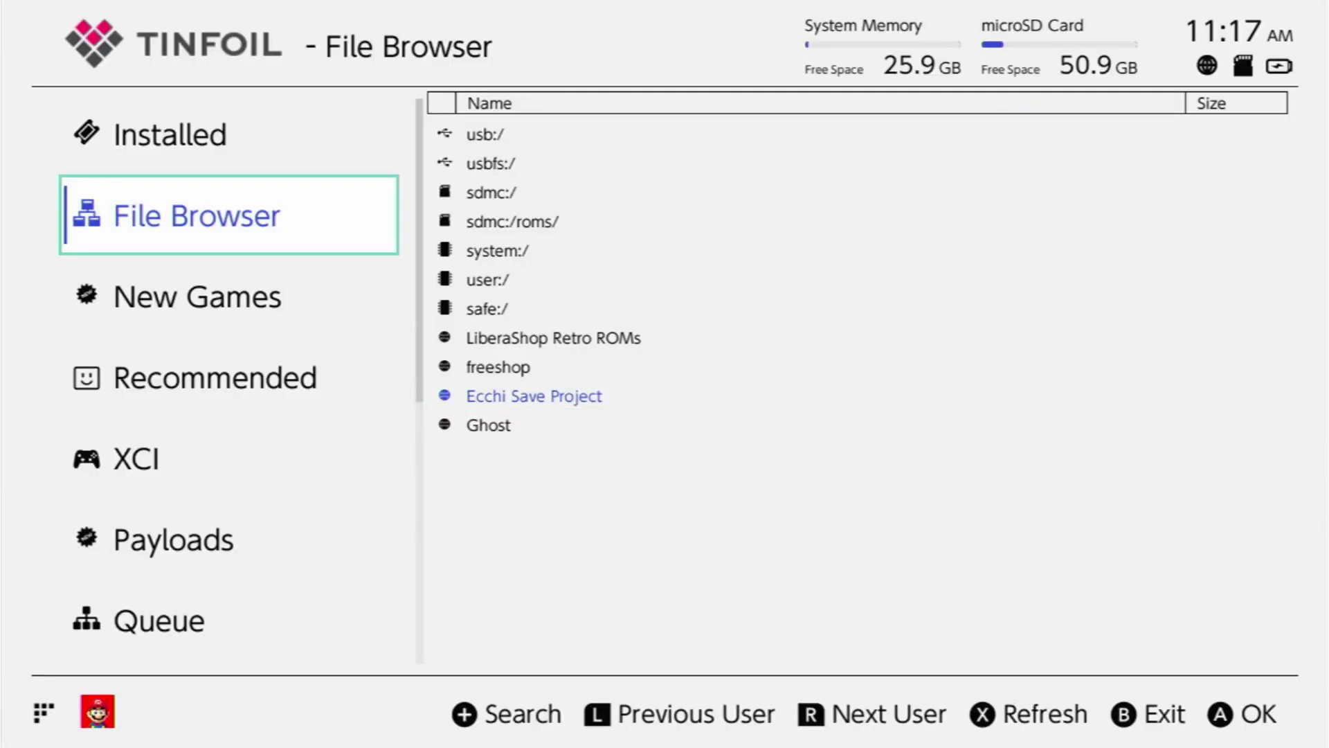